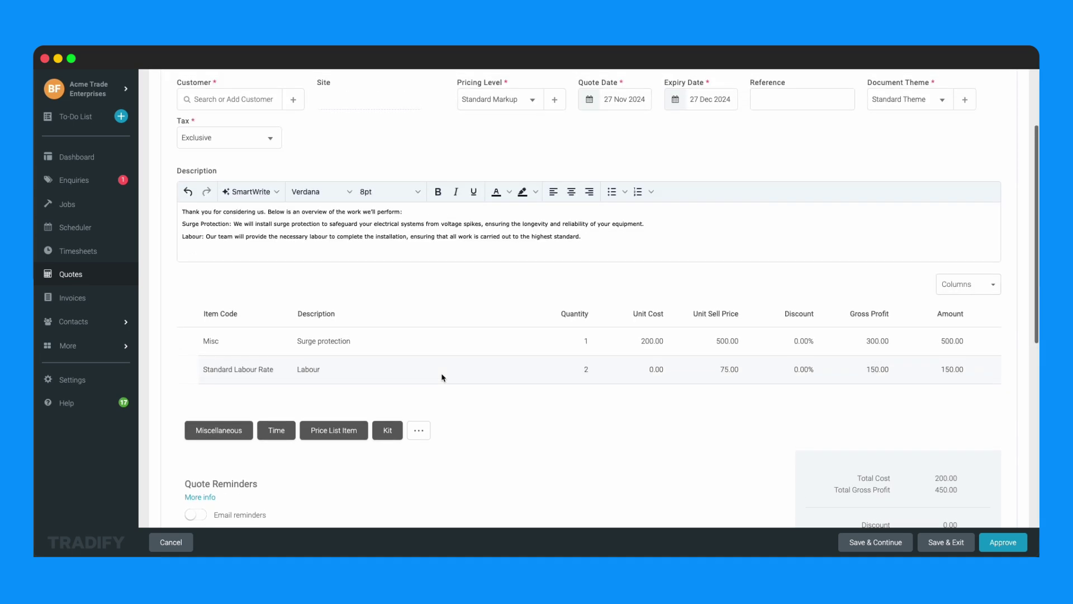
scroll(441, 376, up, 2)
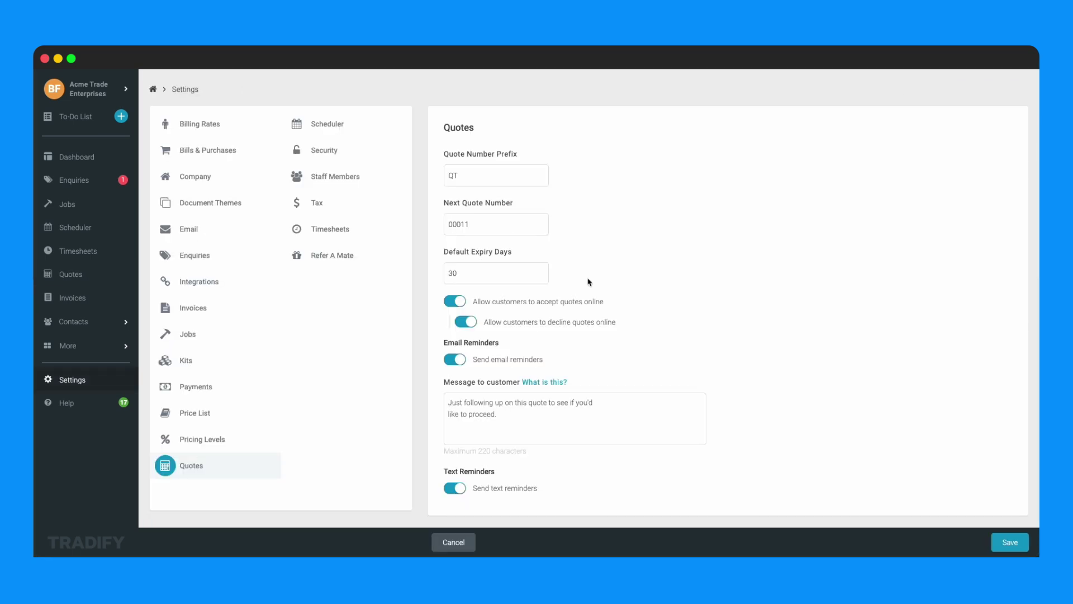
scroll(641, 310, down, 1)
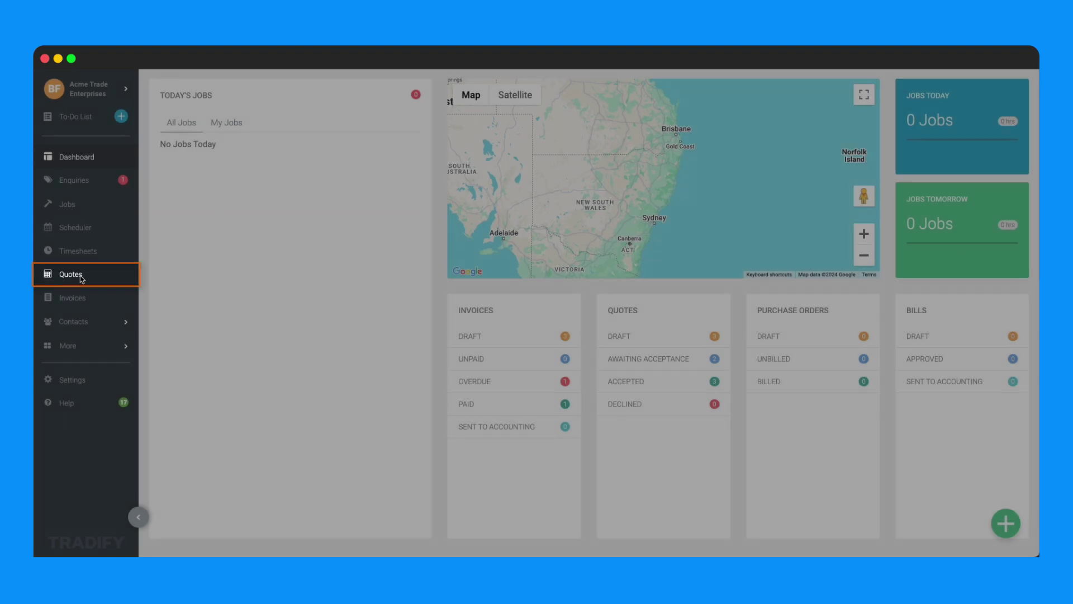
Open the quotes list and view the quotes by status: Draft, Awaiting Acceptance and All
click(82, 276)
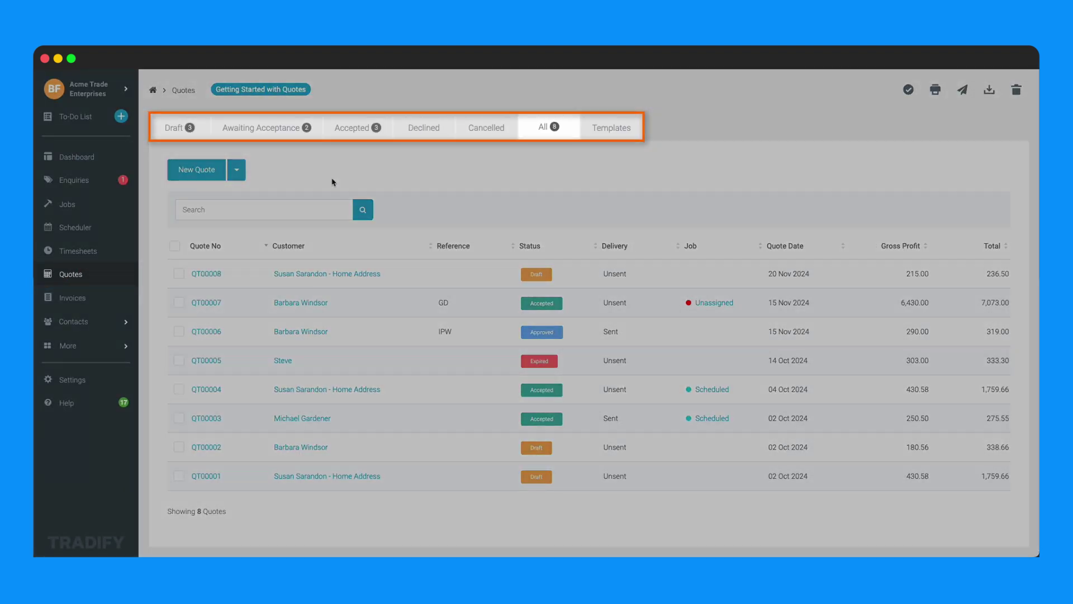
click(173, 133)
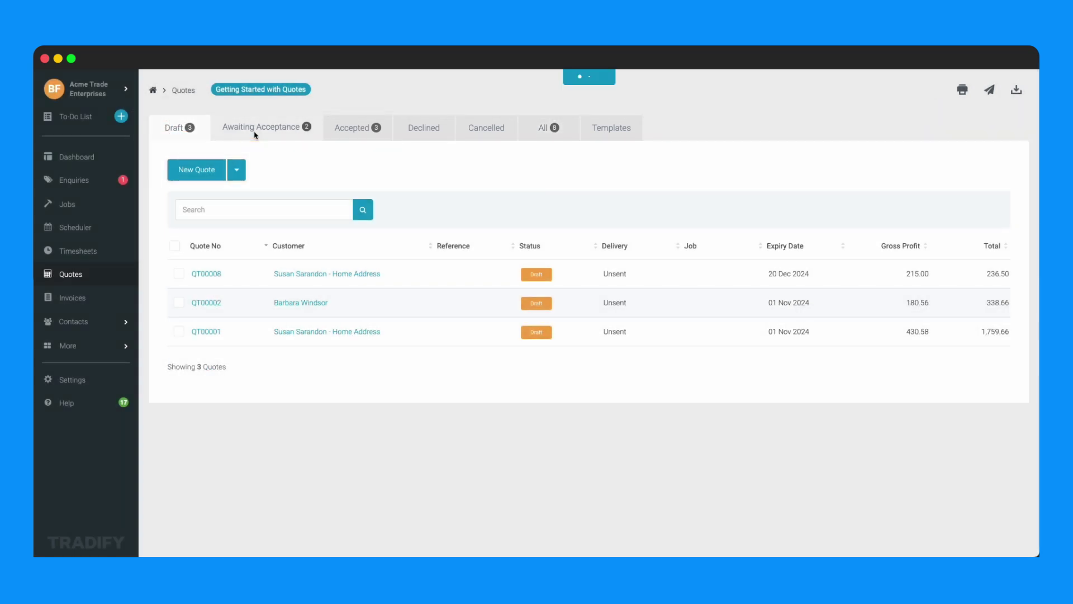
click(254, 133)
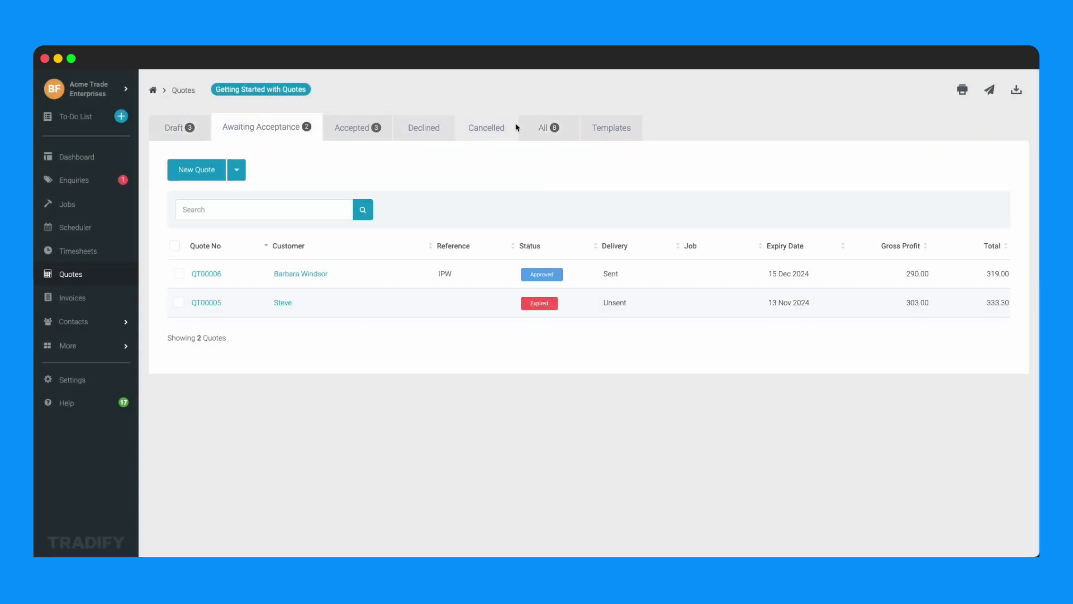
click(540, 130)
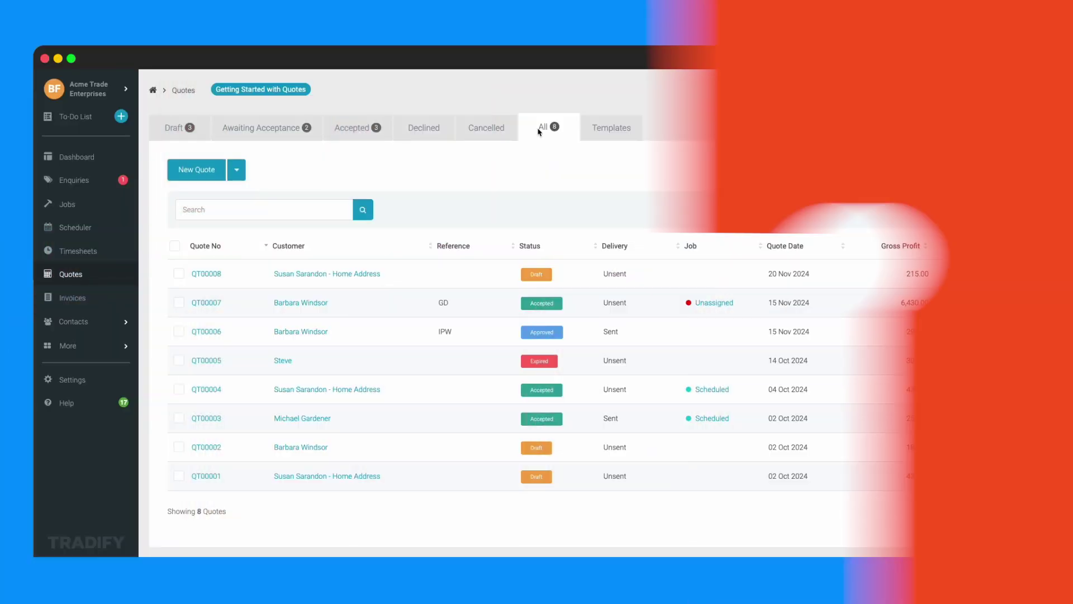
Start a new quote from the dashboard's quick-create options
click(213, 176)
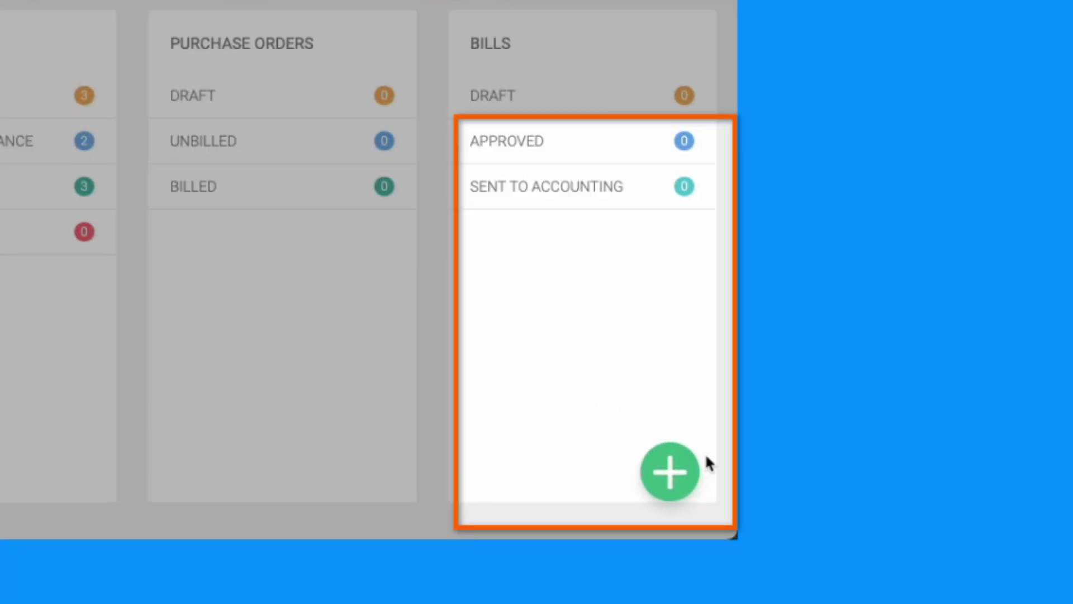
click(661, 467)
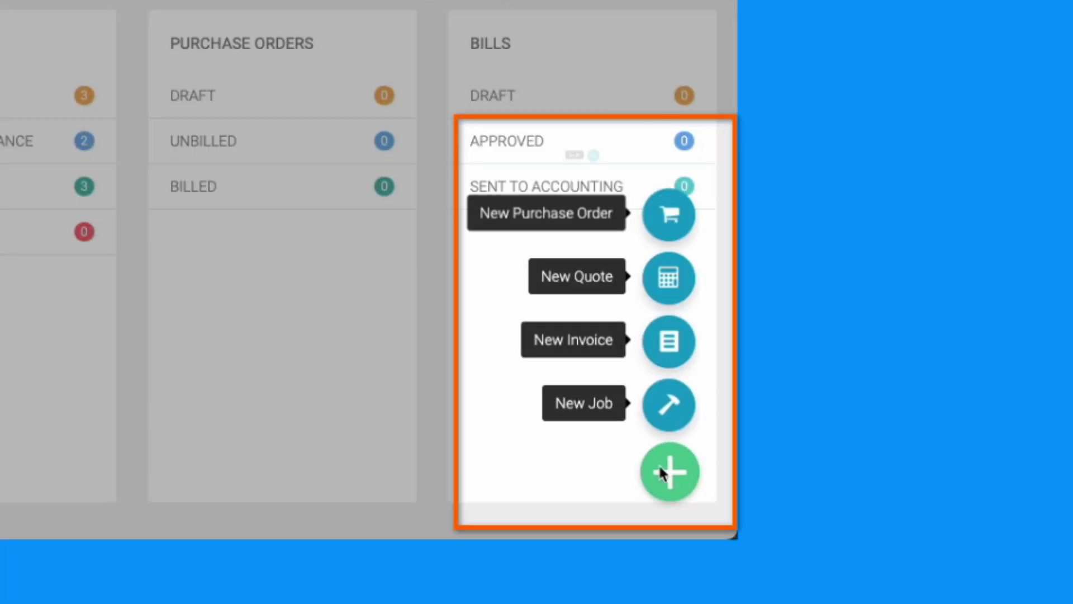
click(613, 294)
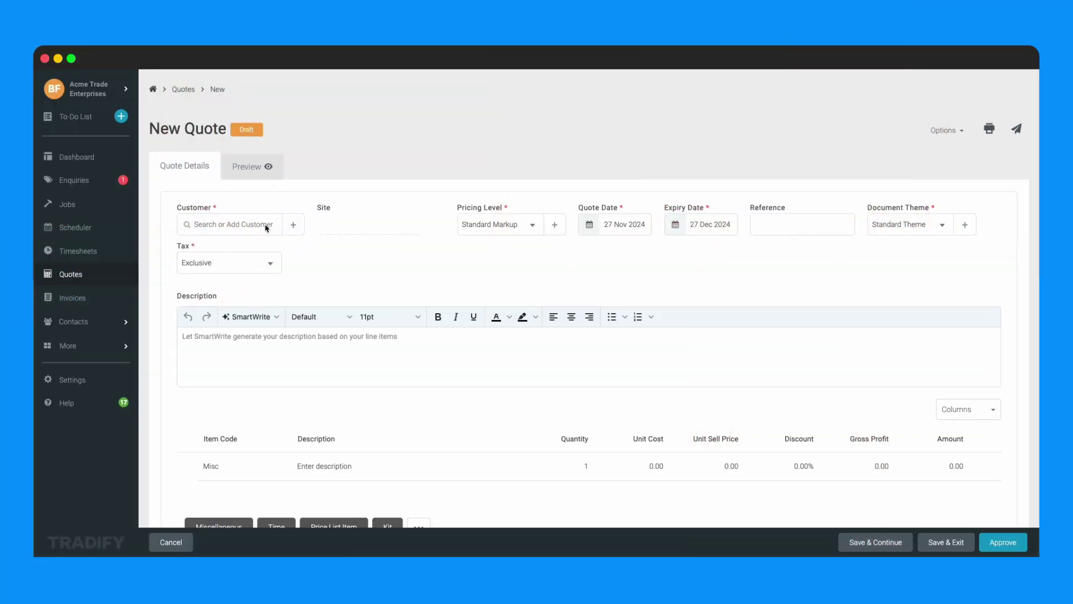
Find the existing customer by first name, assign them to the quote and set the site to Home Address
click(266, 228)
text(susan)
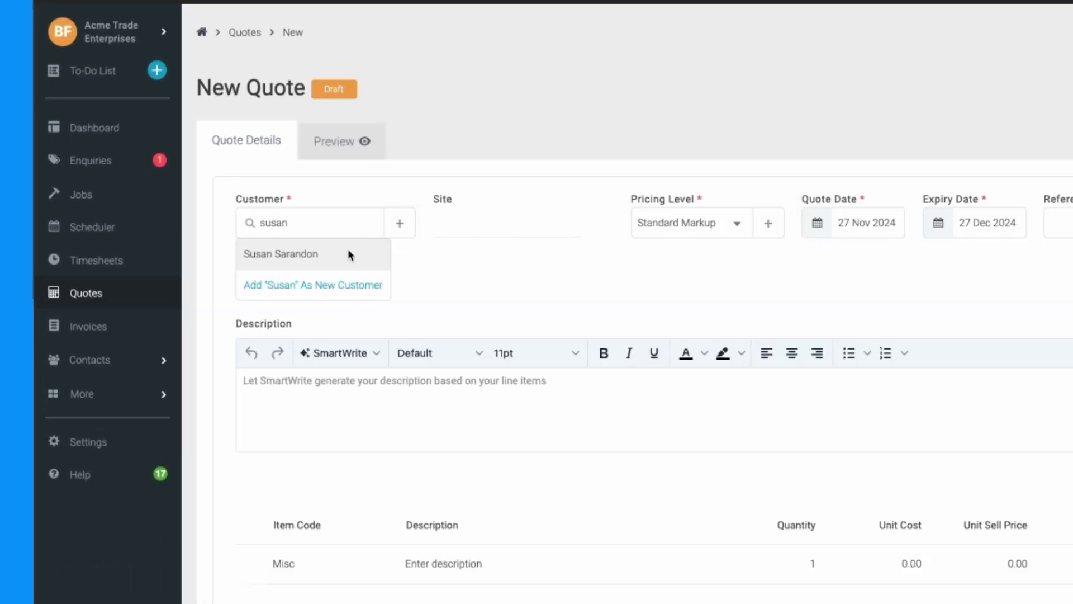
click(349, 255)
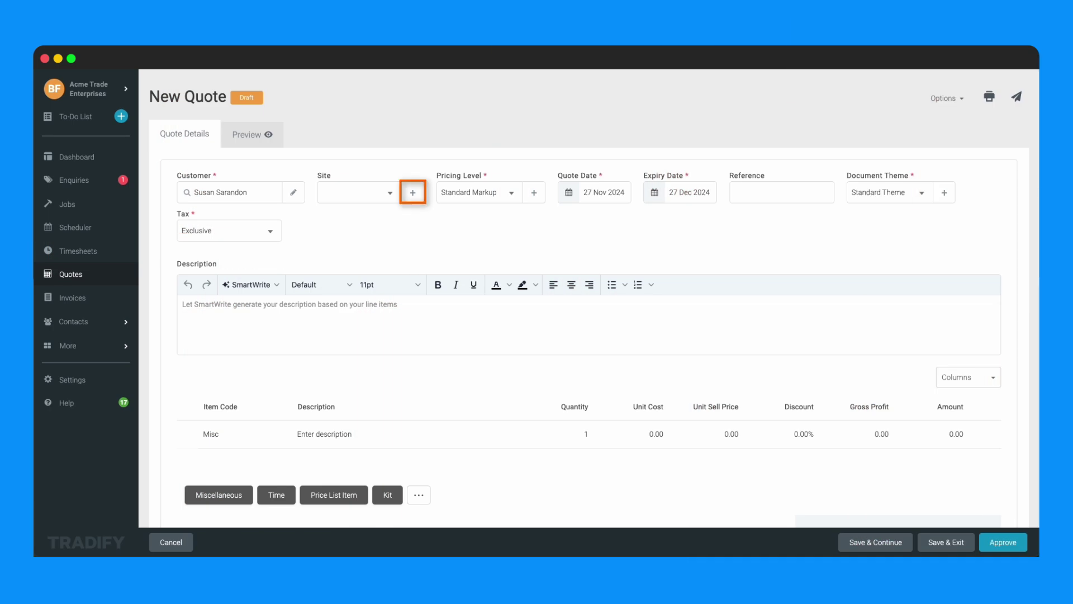
click(392, 193)
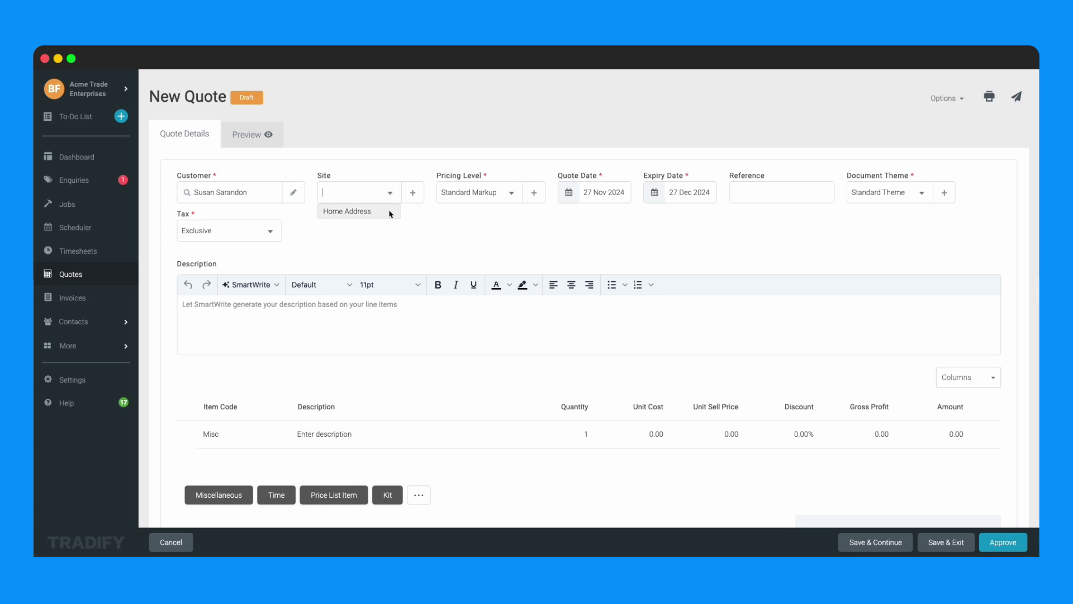
click(390, 213)
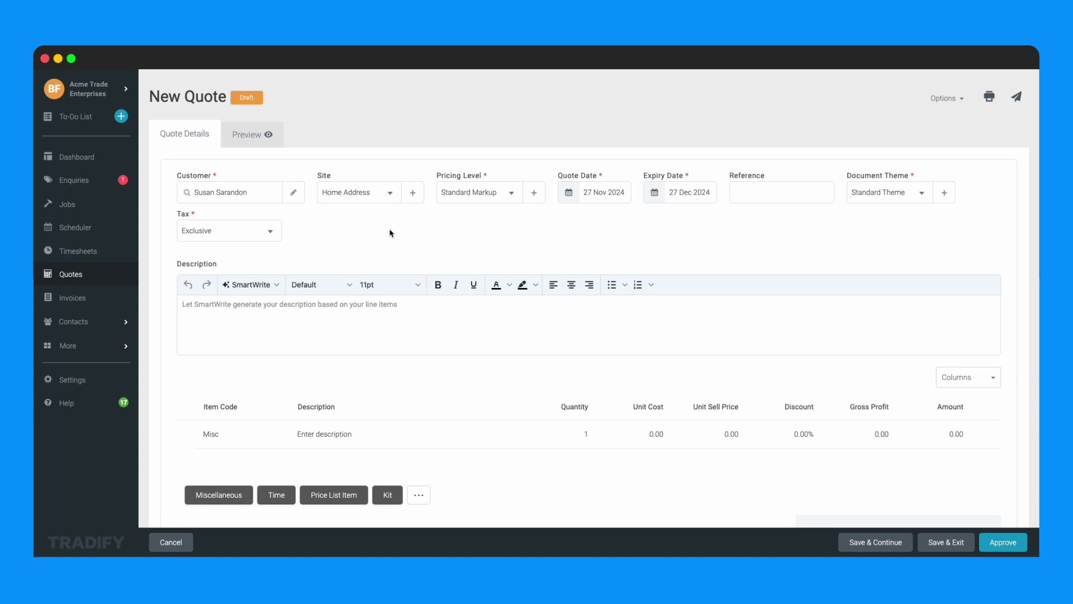
Set the reference to "Light Install" and the description to "Installation of 5 LED downlights in the living room. Includes wiring, mounting and testing.", plus a materials list
scroll(390, 234, down, 1)
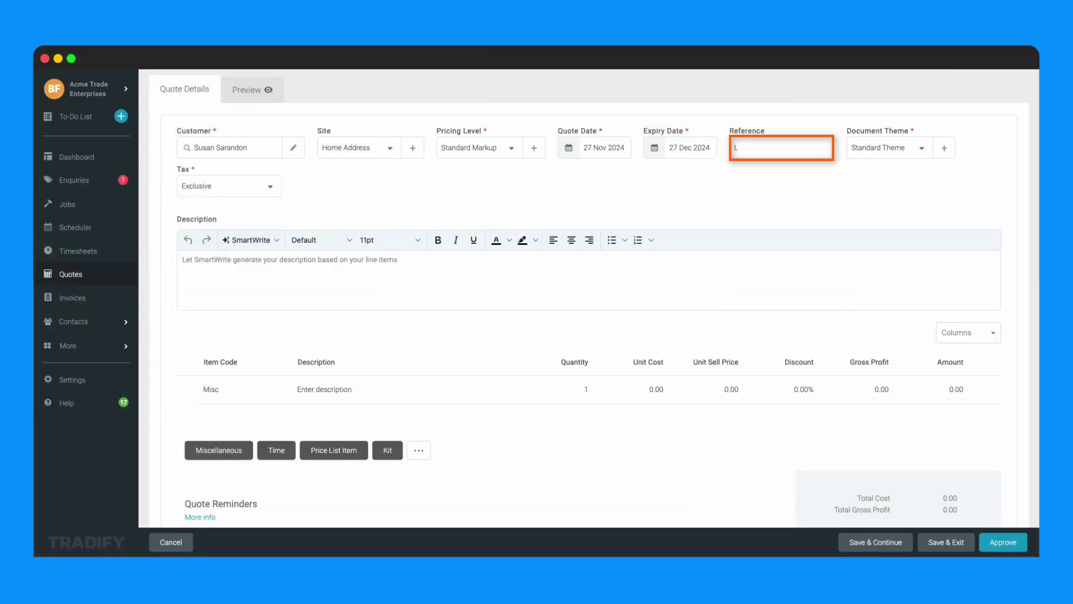
text(Light Install)
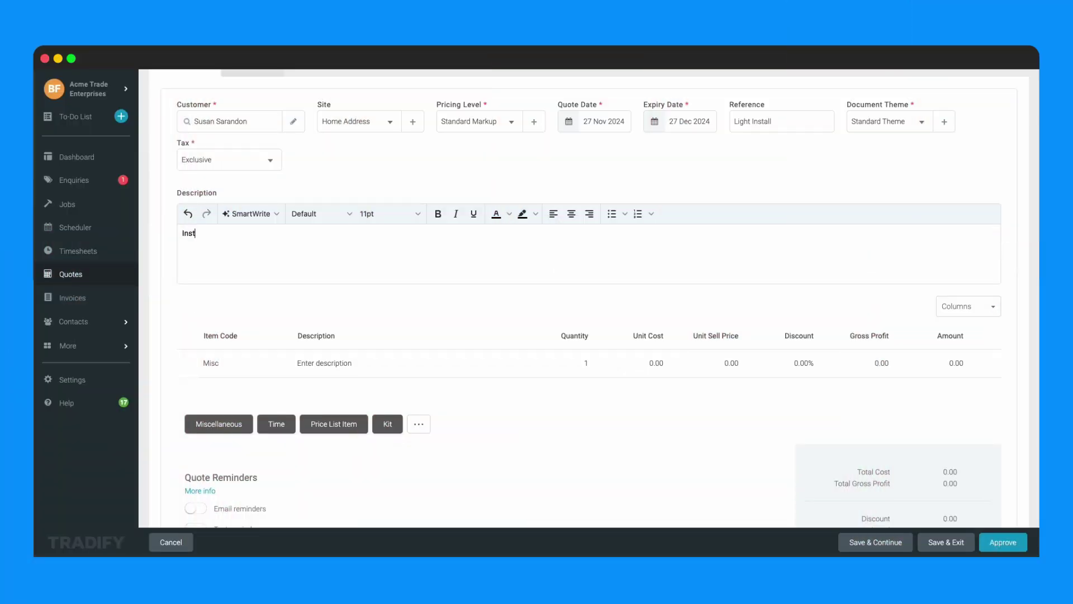
text(allation of 5 LED downlights  in the living room. Includes )
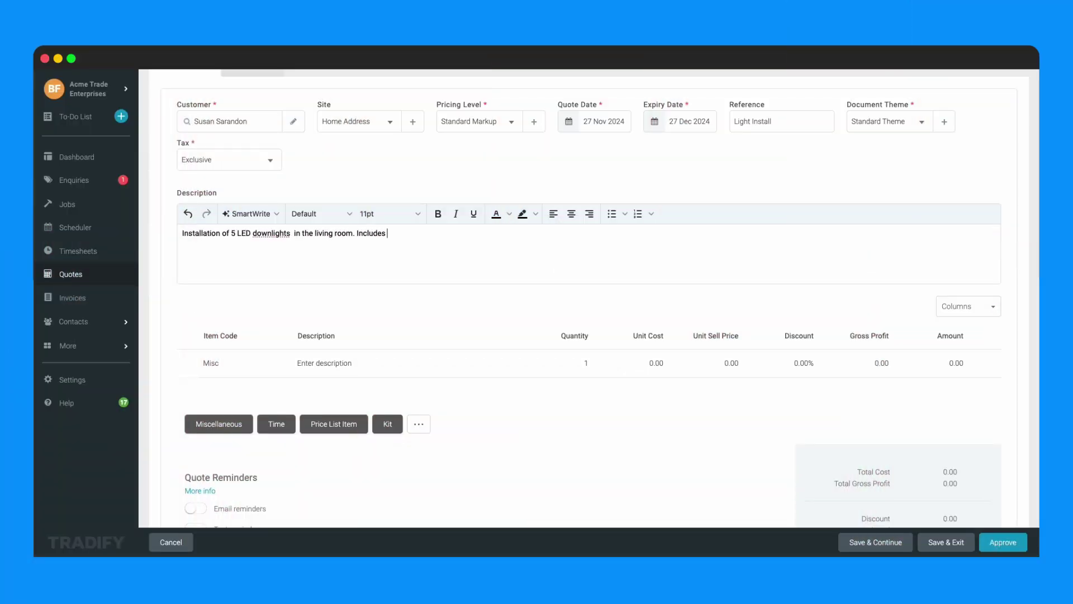
text(wiring, mounting and testing.)
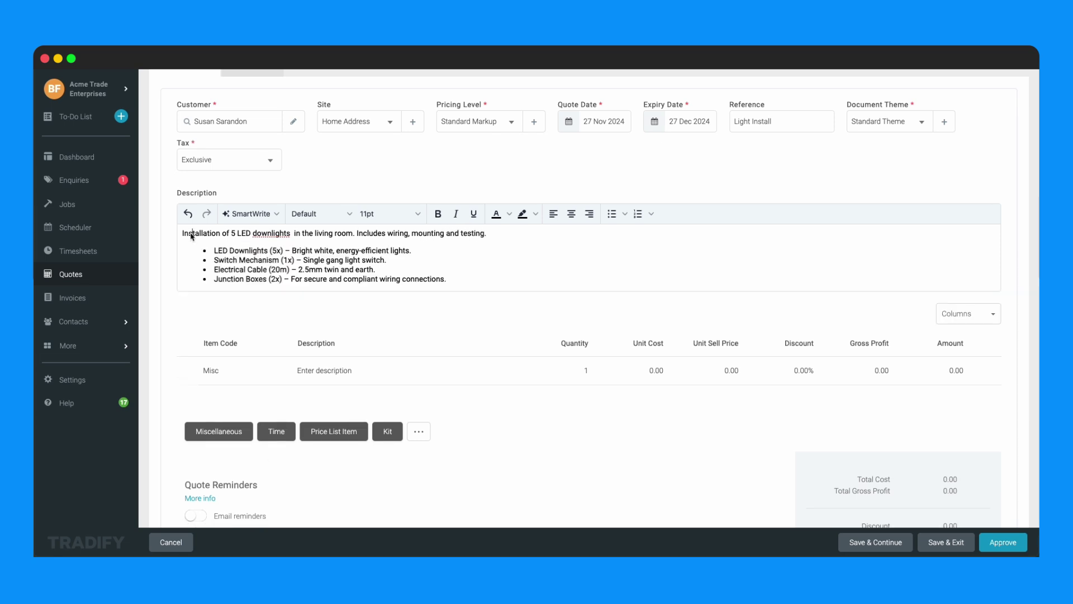
Rewrite the quote description with SmartWrite's Improve Writing option and insert the suggested text
click(249, 214)
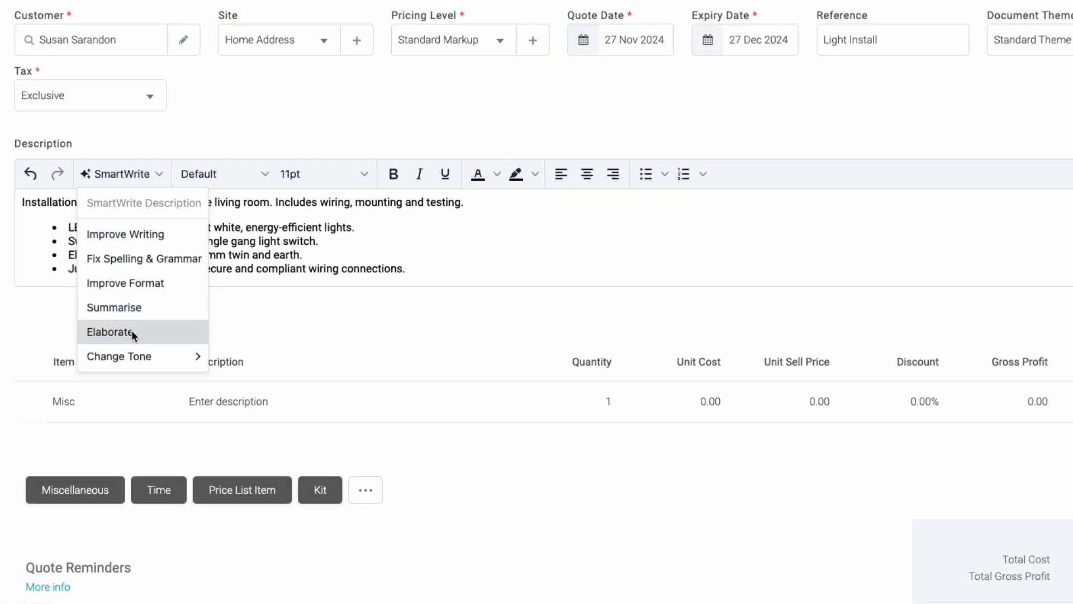
click(124, 240)
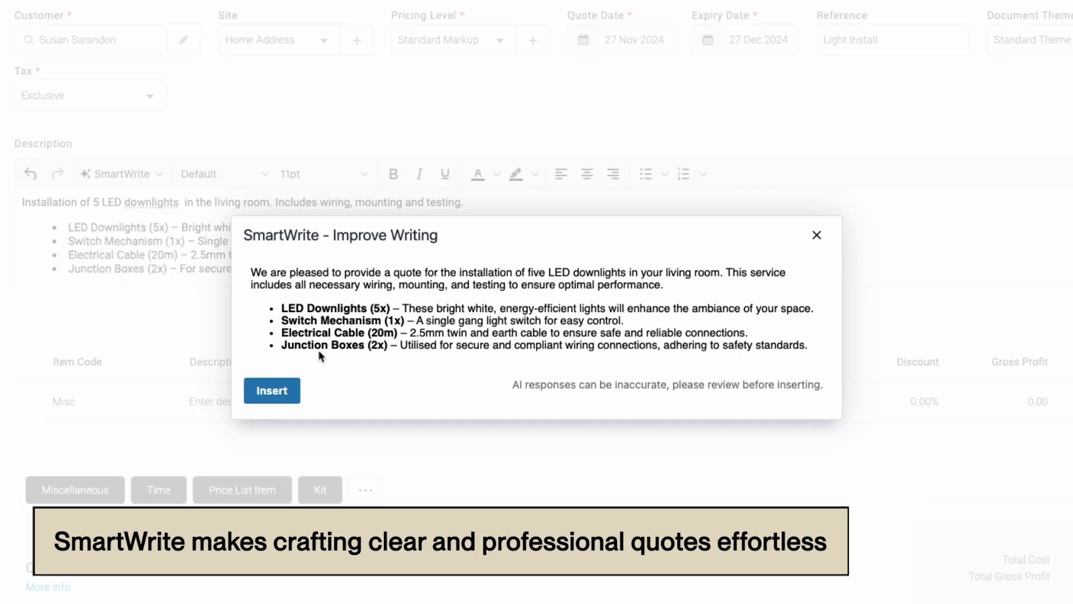
click(274, 390)
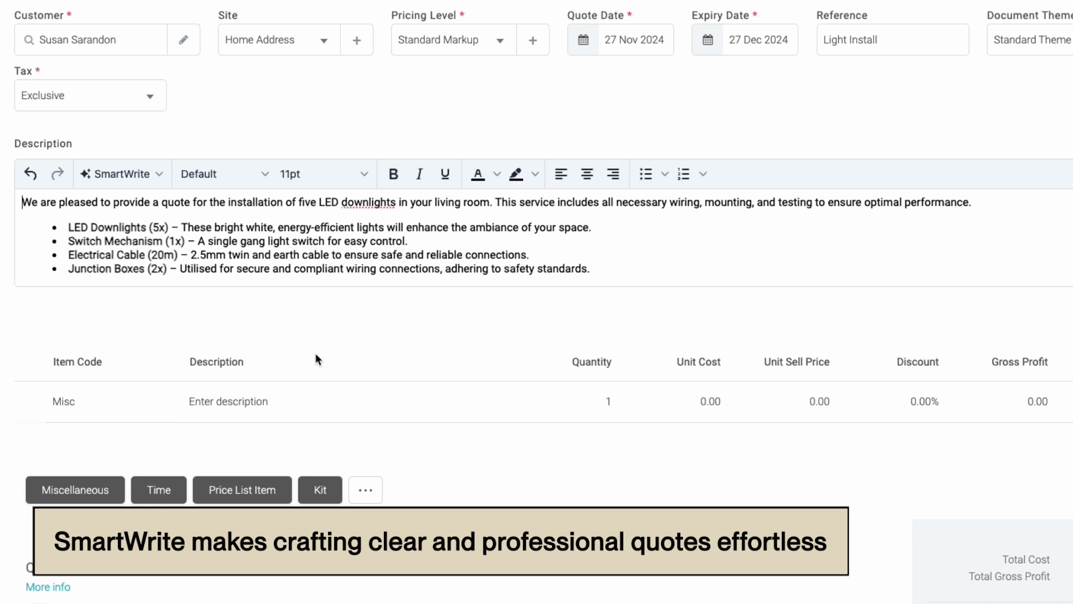
Add a time line item to the quote at the Standard Labour Rate with a quantity of 5
scroll(366, 279, down, 3)
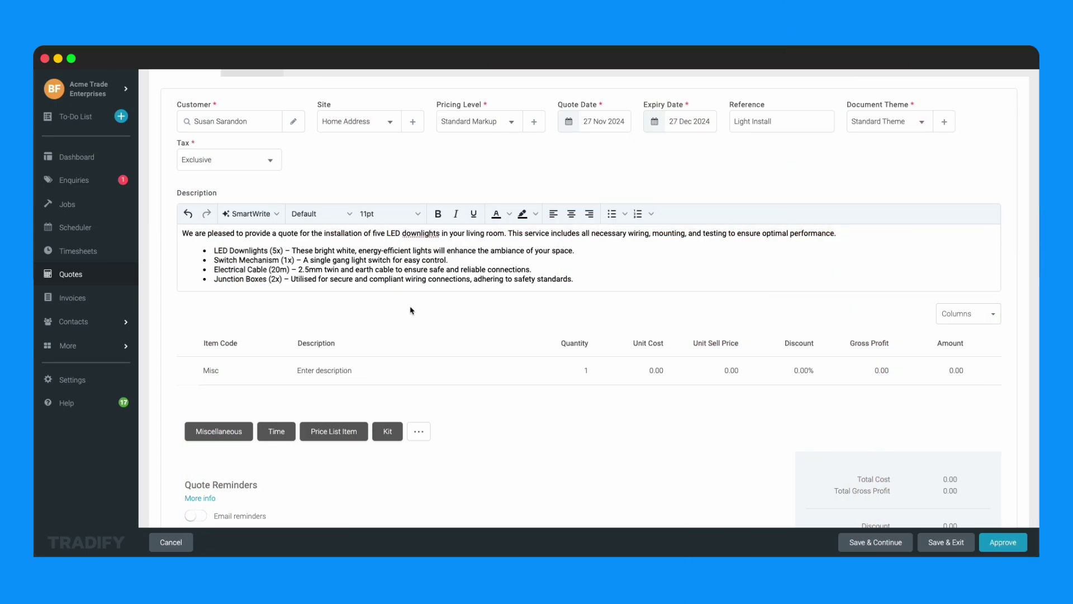
scroll(419, 287, down, 2)
scroll(420, 287, down, 2)
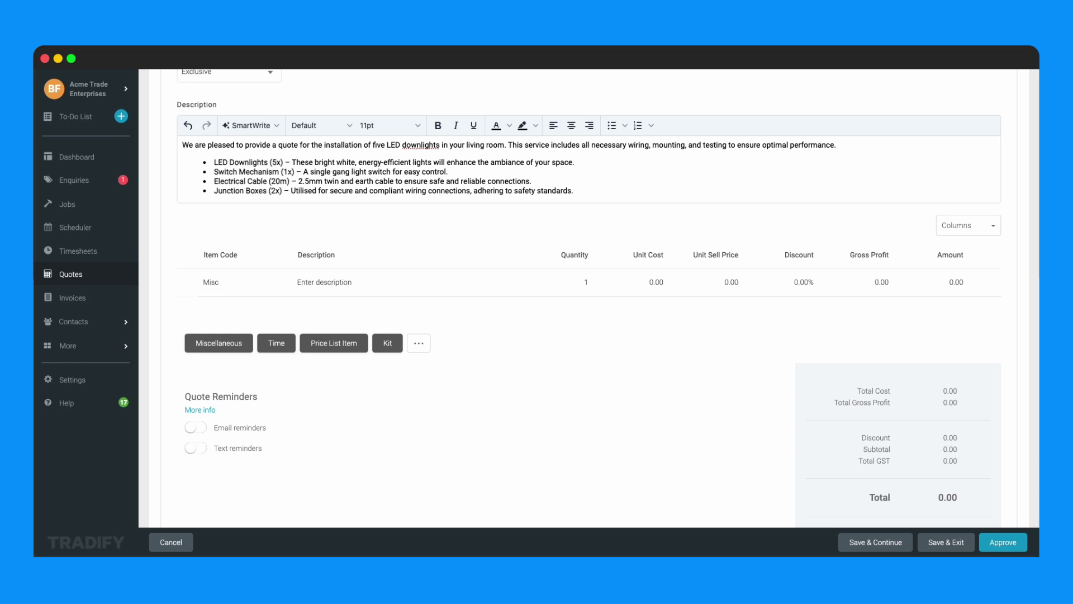
scroll(427, 362, down, 2)
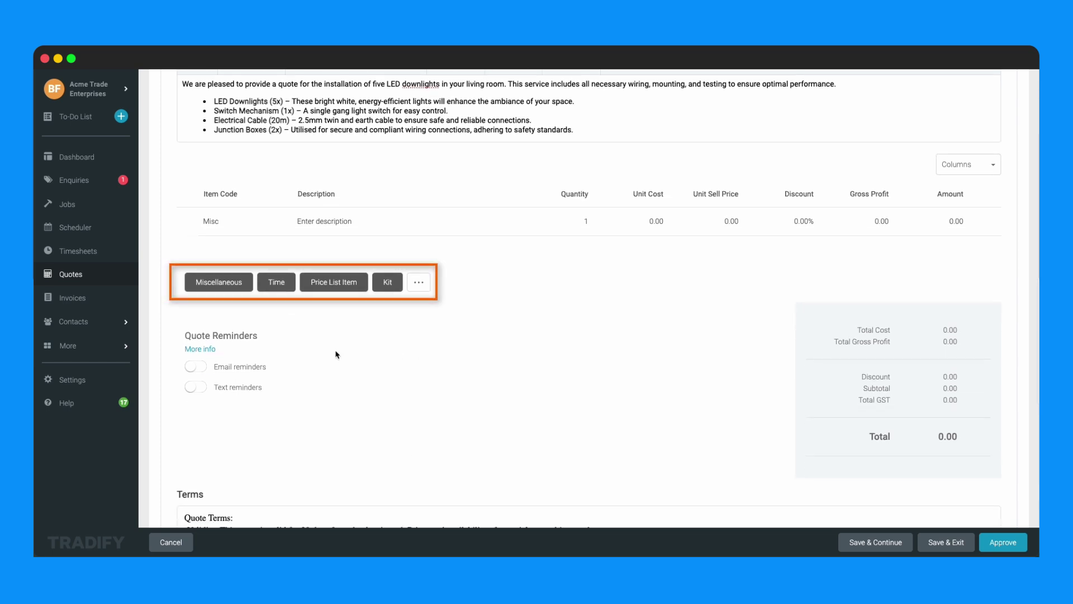
click(276, 284)
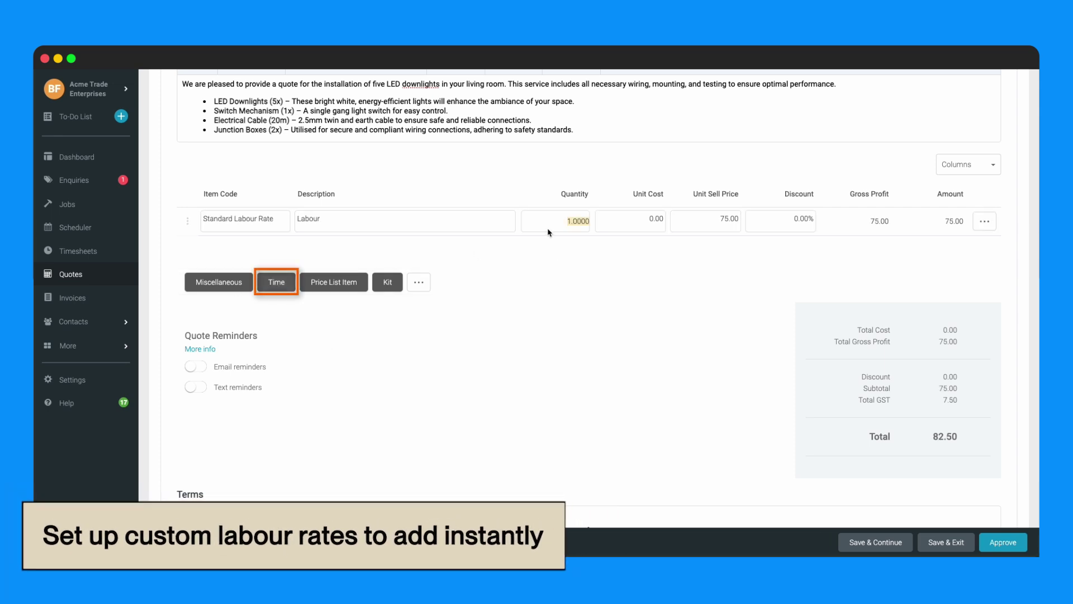
text(5)
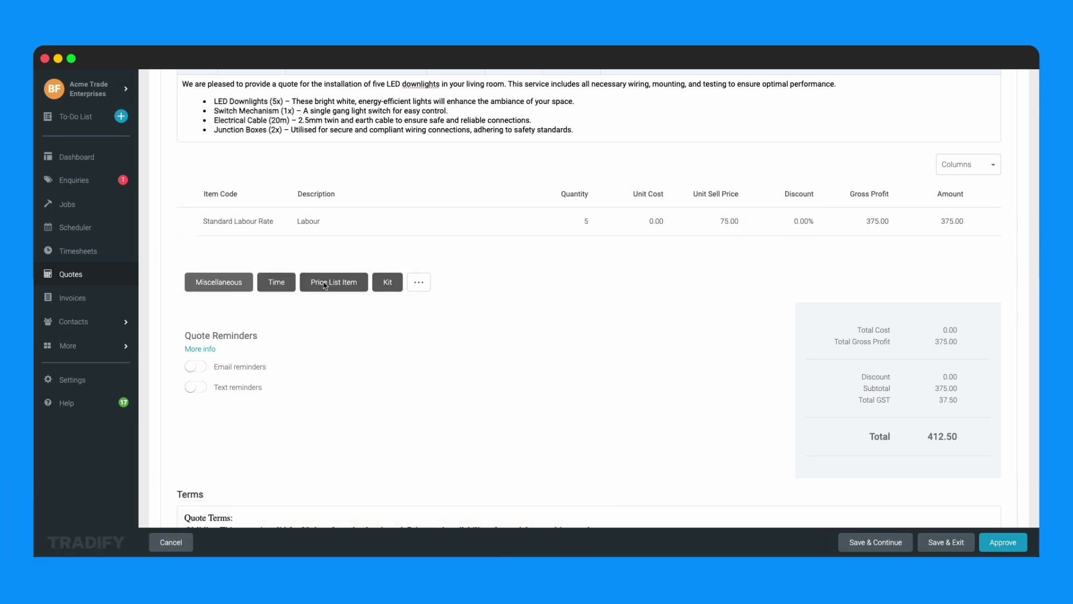
Add a price list item by searching for "led down" and choosing ATMAT9012/AND/TRI, with a quantity of 5
click(338, 284)
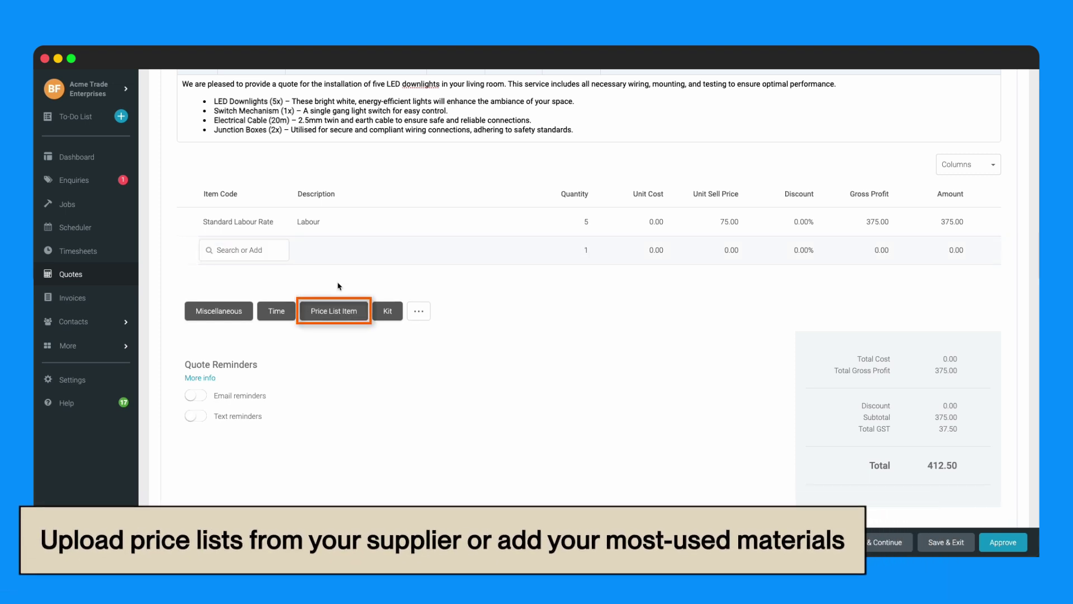
text(led)
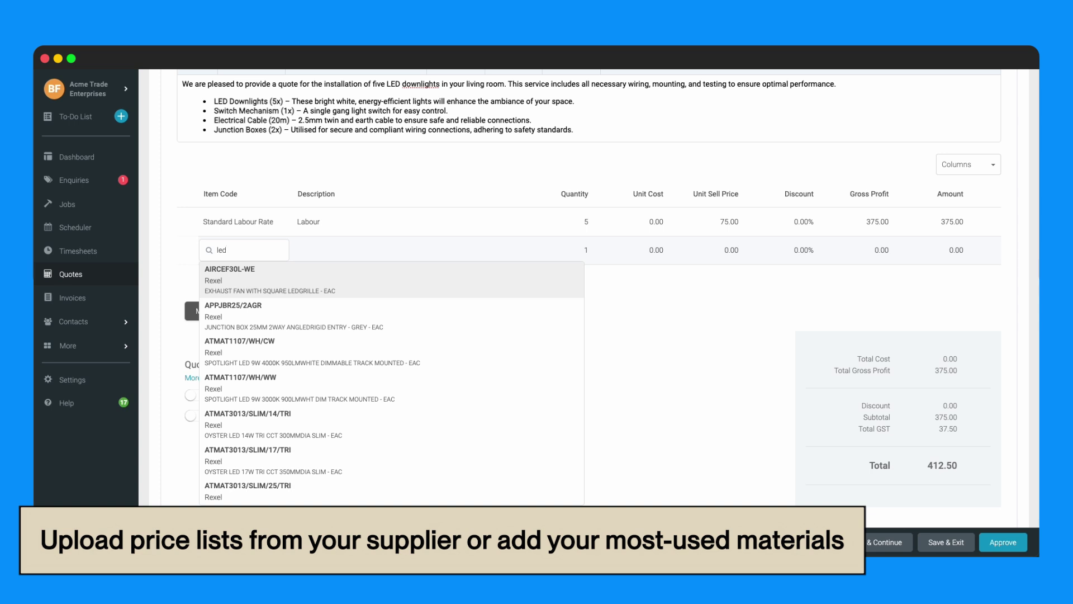
text( down)
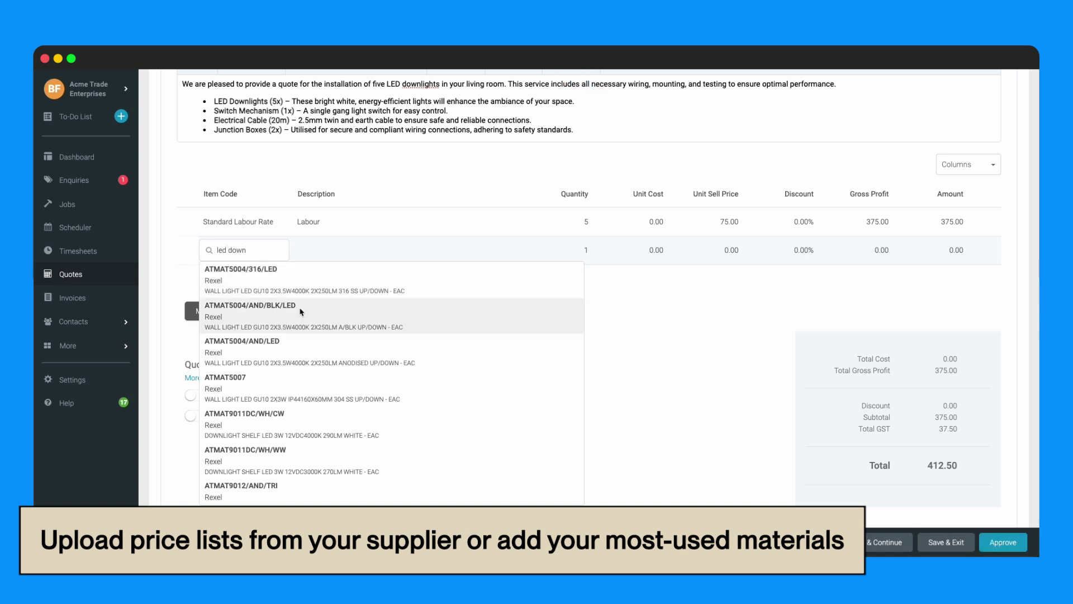
scroll(297, 364, down, 2)
scroll(297, 365, down, 2)
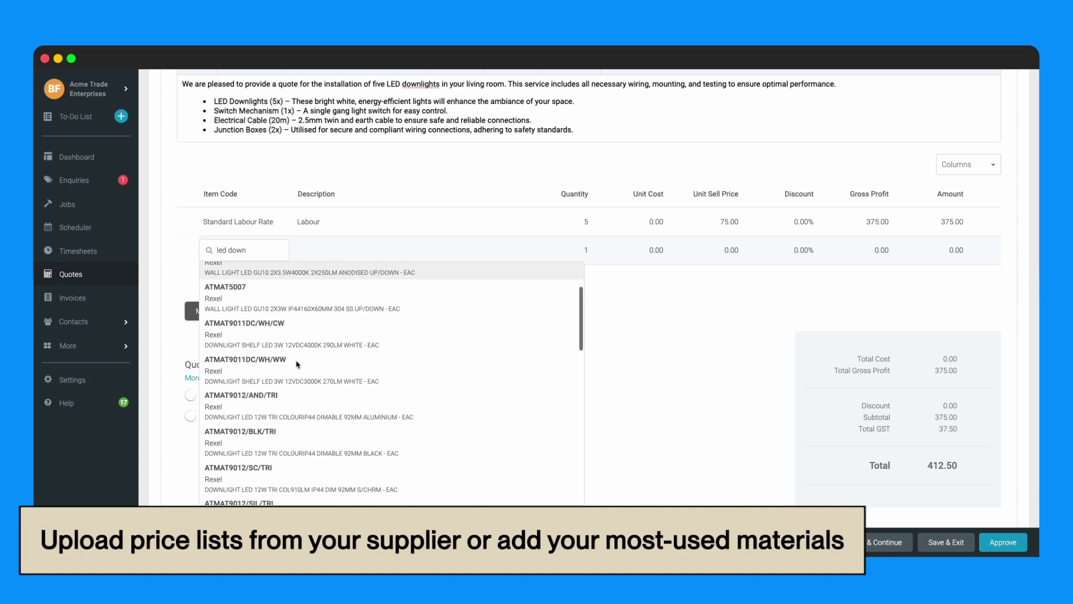
Add a miscellaneous line item described as "Switch mechanism" with a unit sell price of 20.00
click(221, 315)
click(221, 311)
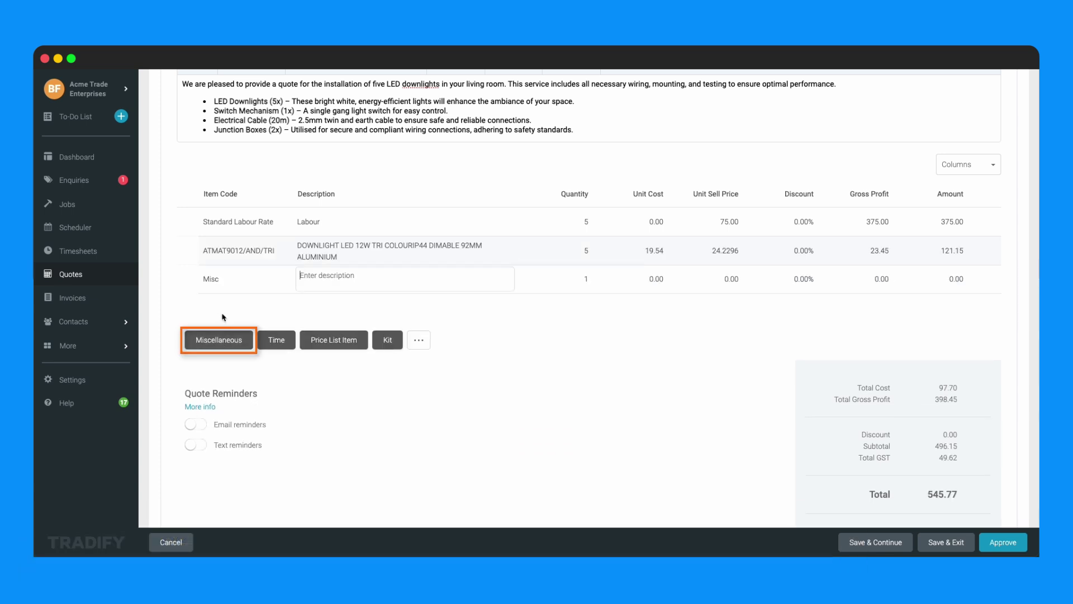
click(321, 286)
text(Switch mech)
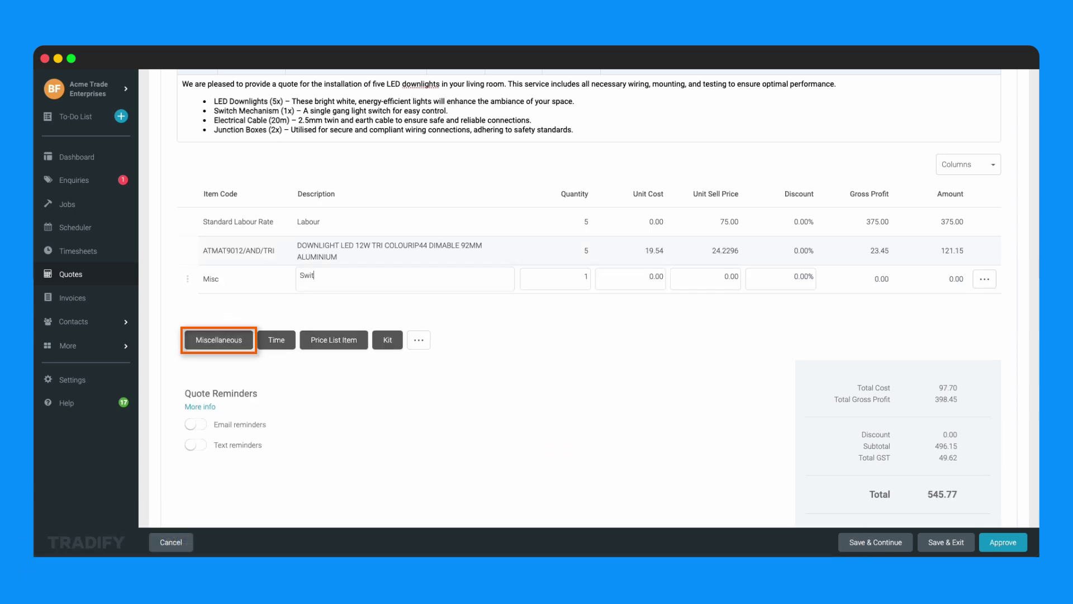
text(anism)
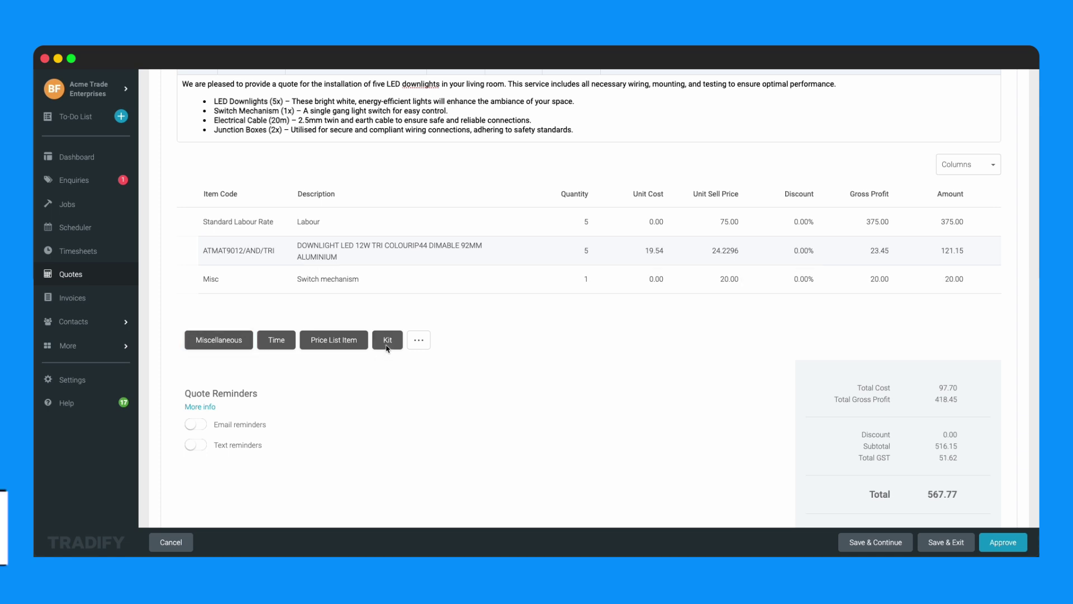
Start a kit line item on the quote and try searching the kits for "plaster"
click(388, 342)
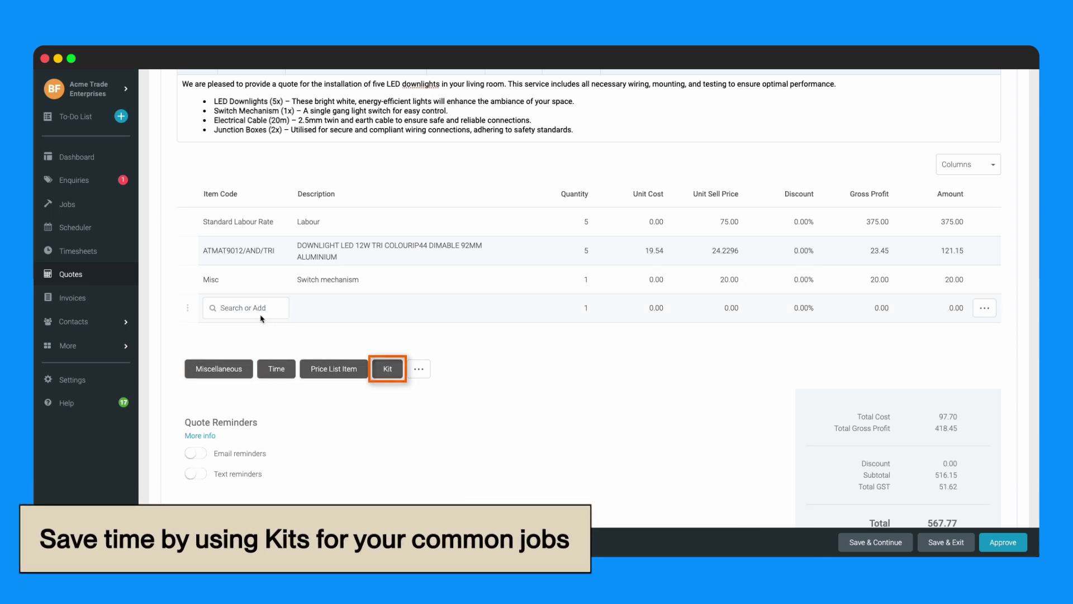
text(plaster)
key(BackSpace)
key(BackSpace)
key(BackSpace)
key(BackSpace)
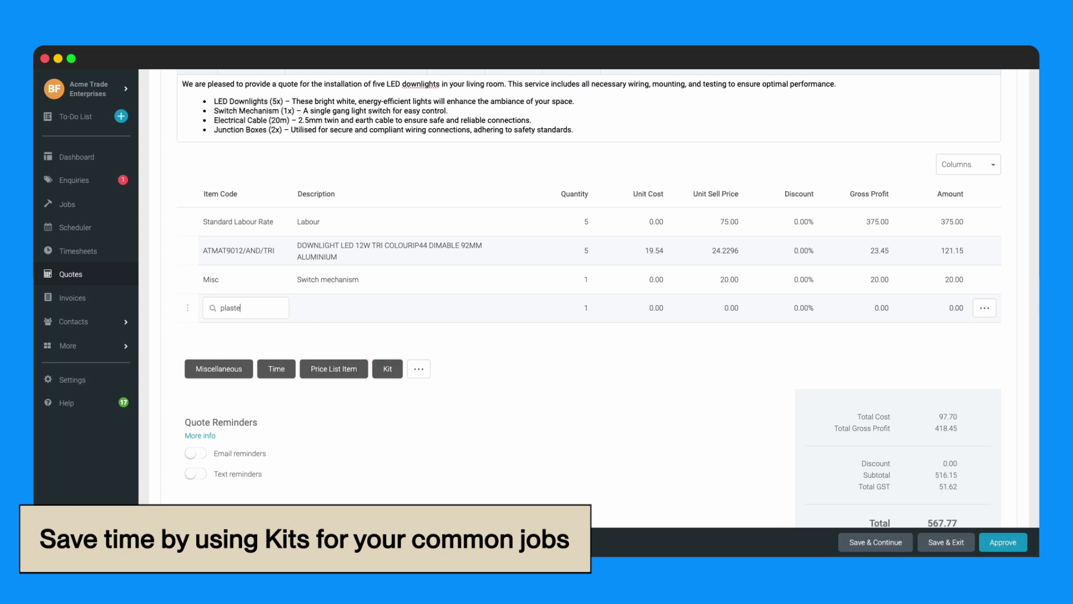
key(BackSpace)
key(BackSpace)
key(BackSpace)
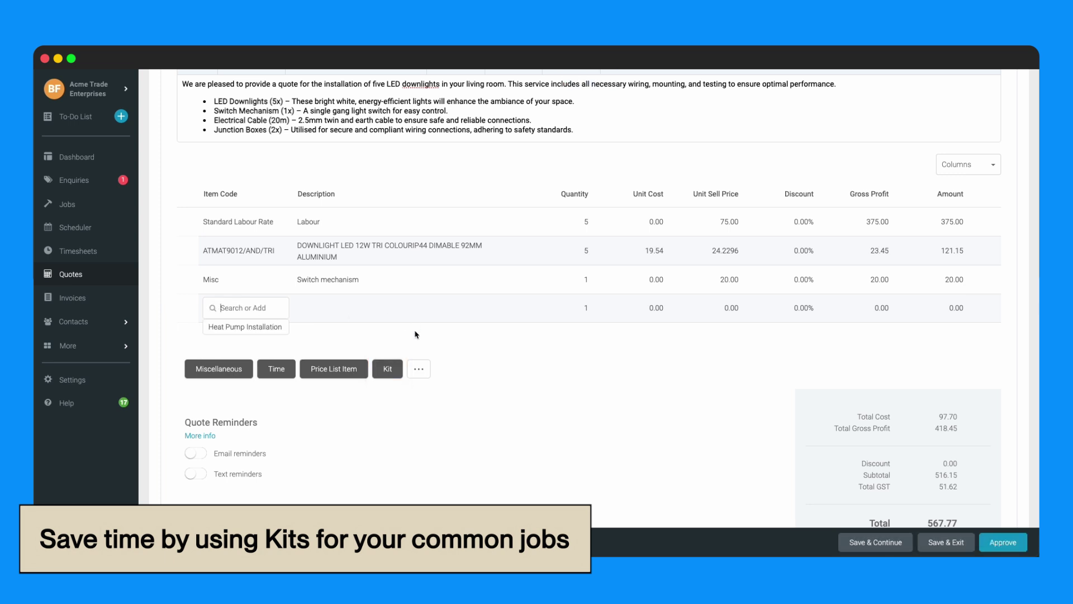
click(413, 344)
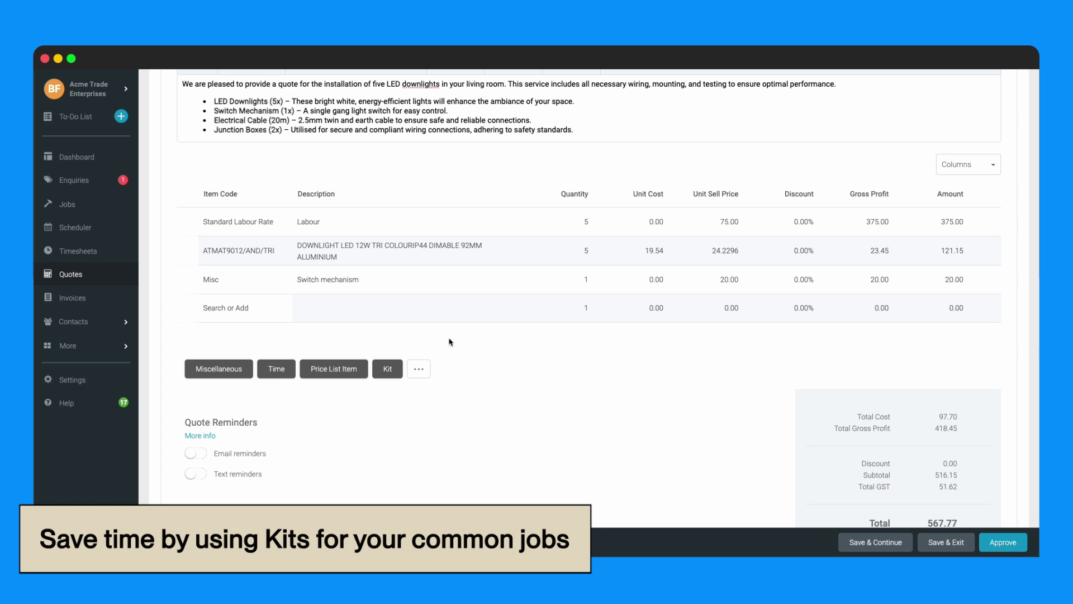
Preview the quote document and review it down to the totals and quote terms
mouse_move(903, 311)
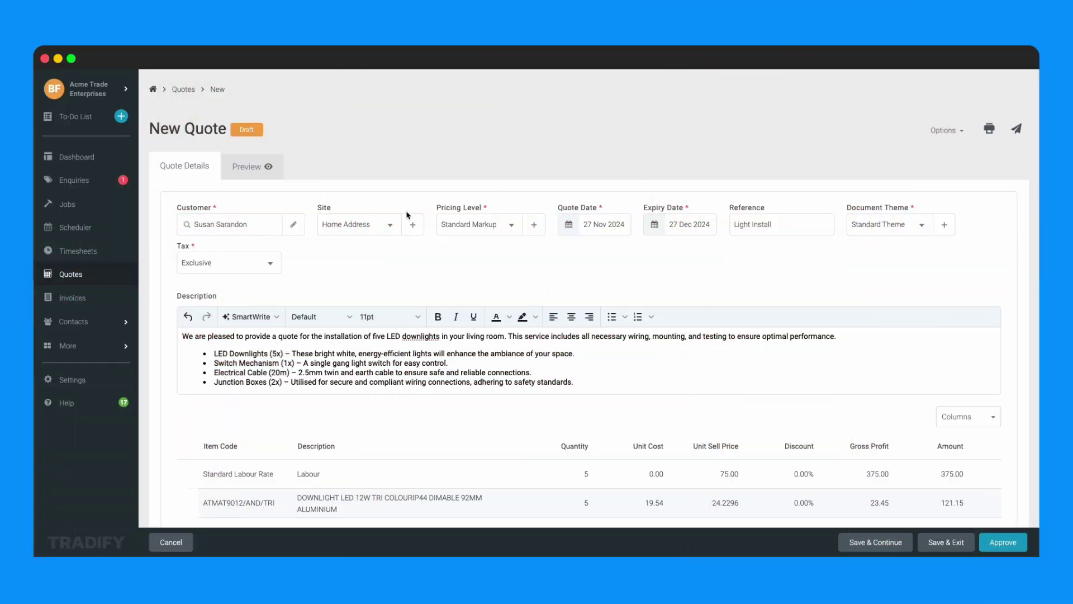
click(271, 175)
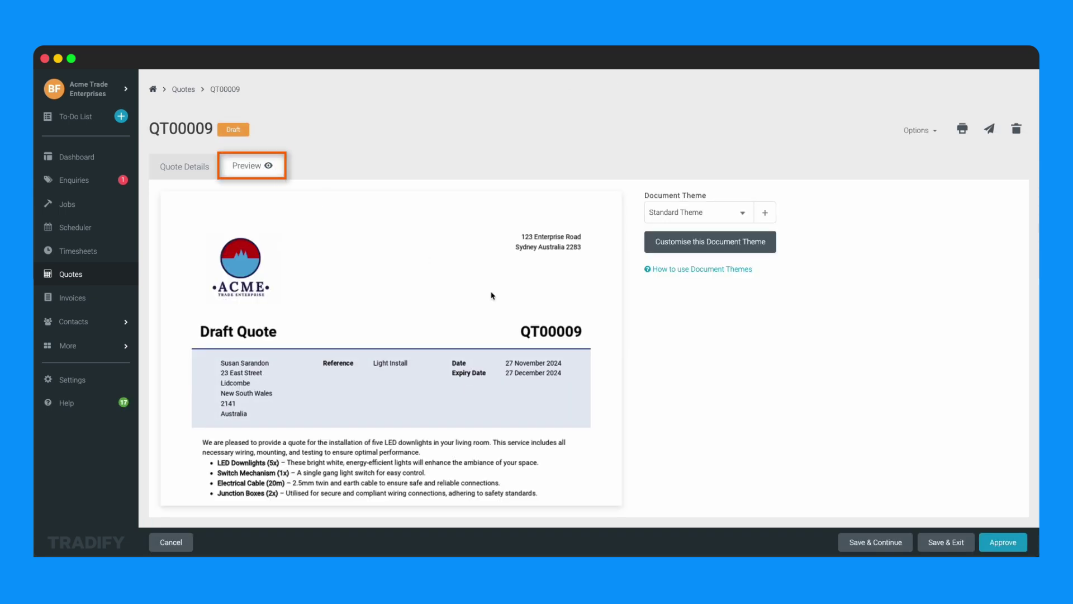
scroll(492, 296, down, 3)
scroll(492, 297, down, 5)
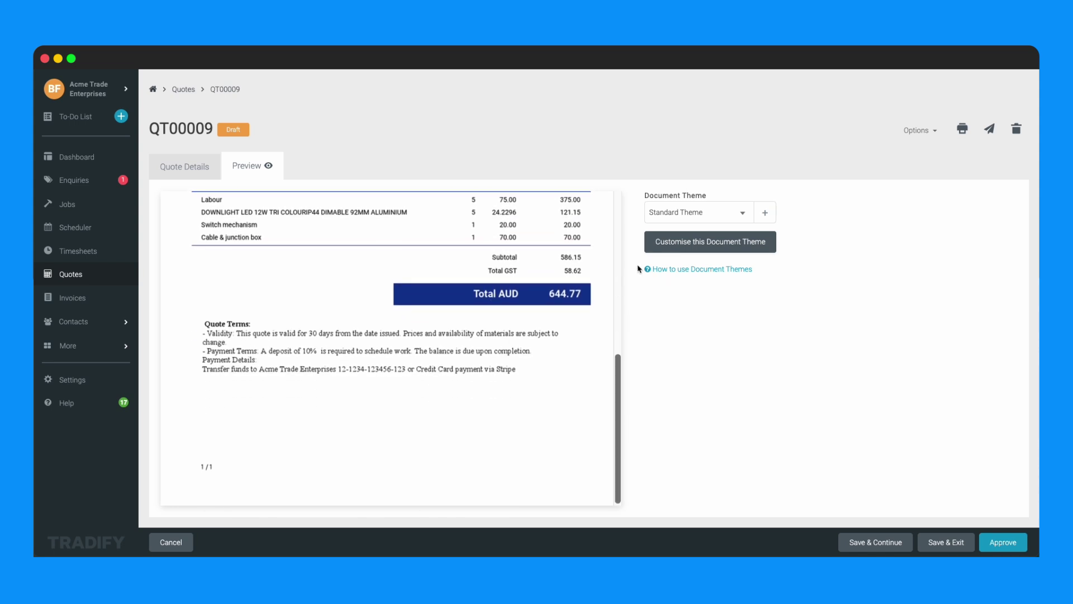
Open the Standard Theme for customising, review its document design and quote settings, and save the theme
click(682, 249)
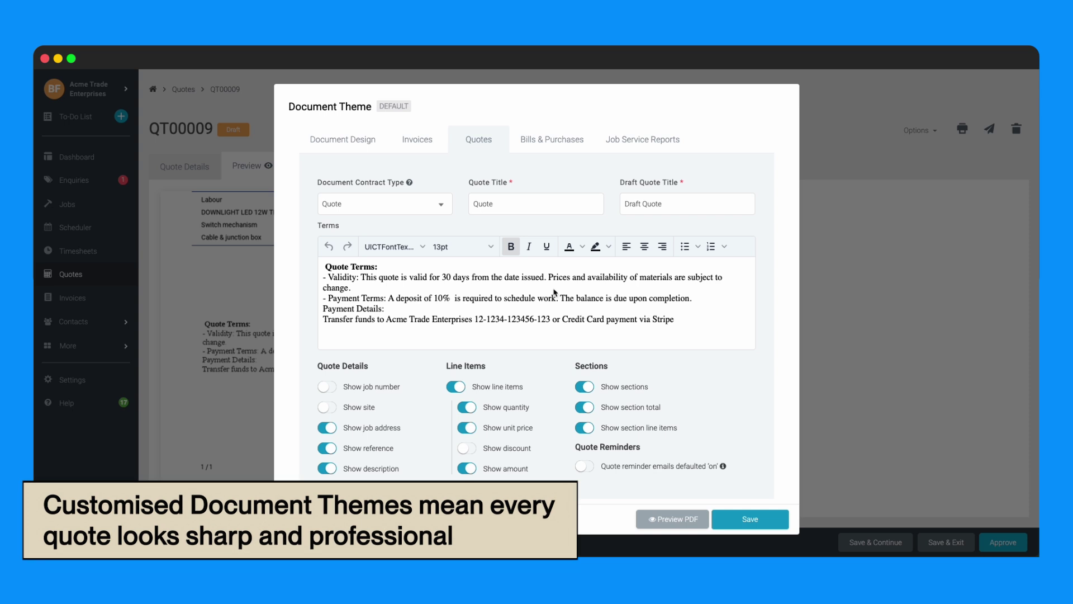
click(324, 142)
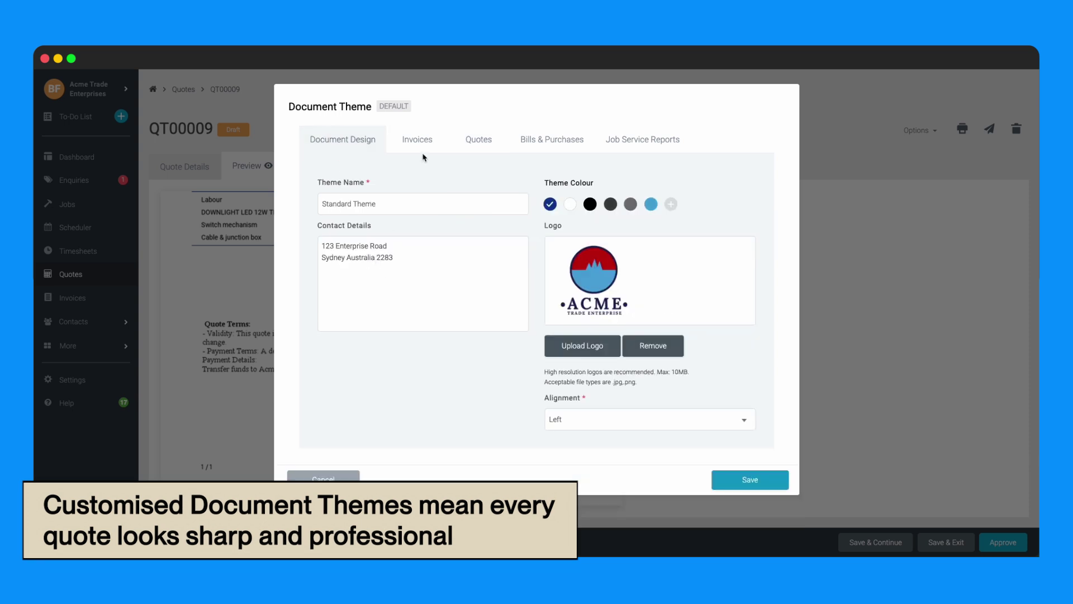
click(476, 144)
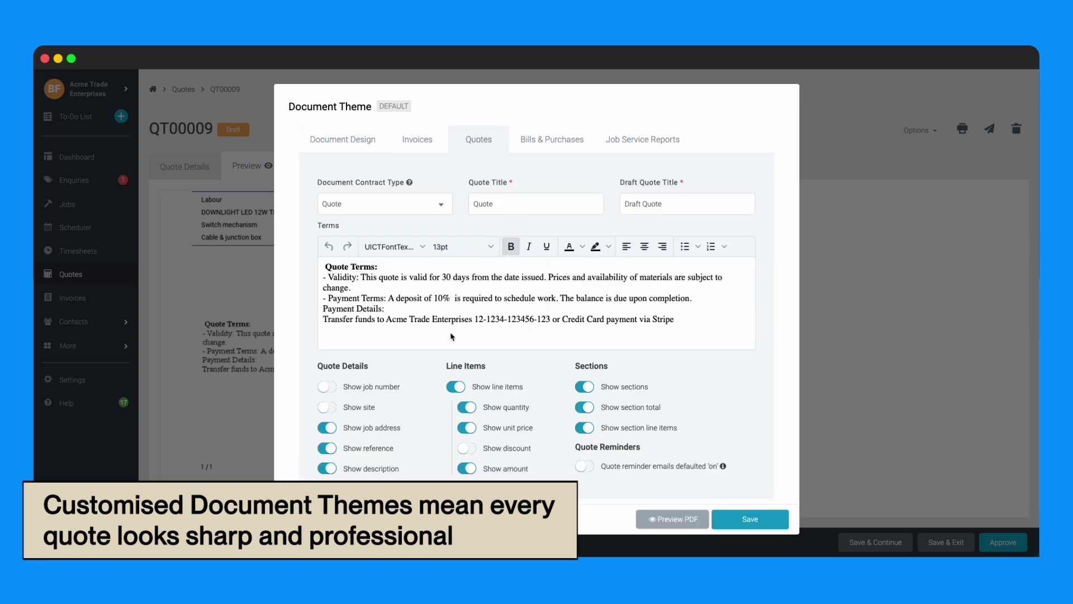
scroll(452, 337, down, 1)
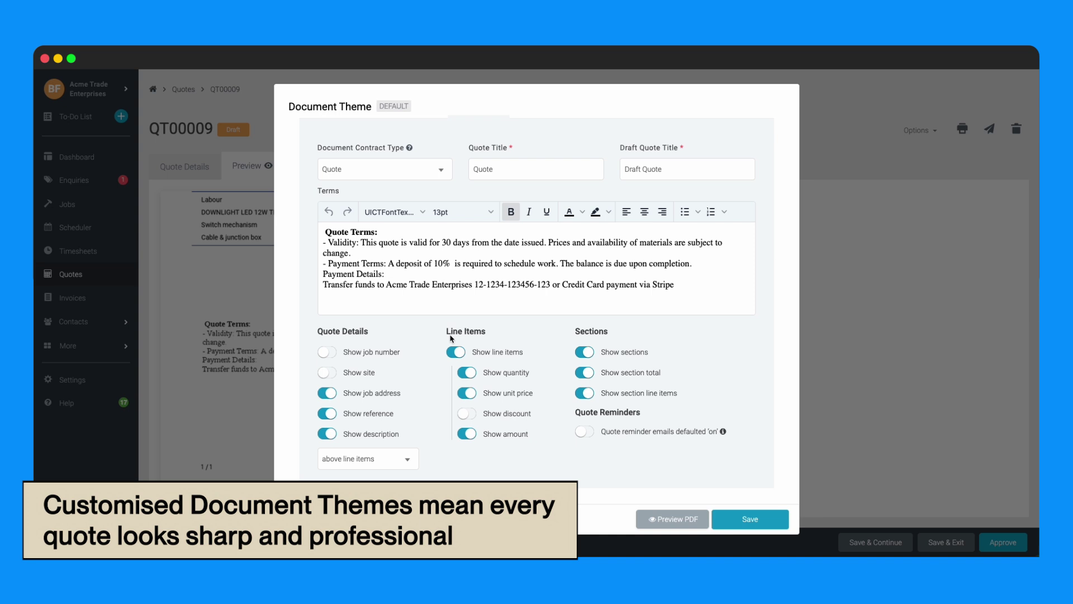
click(734, 522)
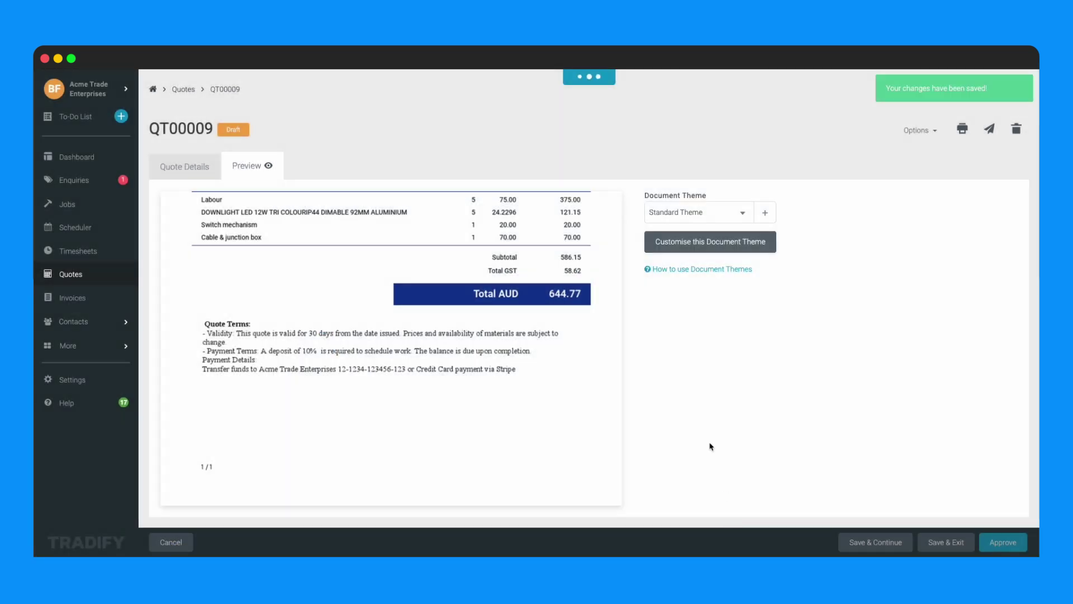
Approve the quote and send it to the customer by both email and text message, marked as sent
scroll(506, 361, up, 3)
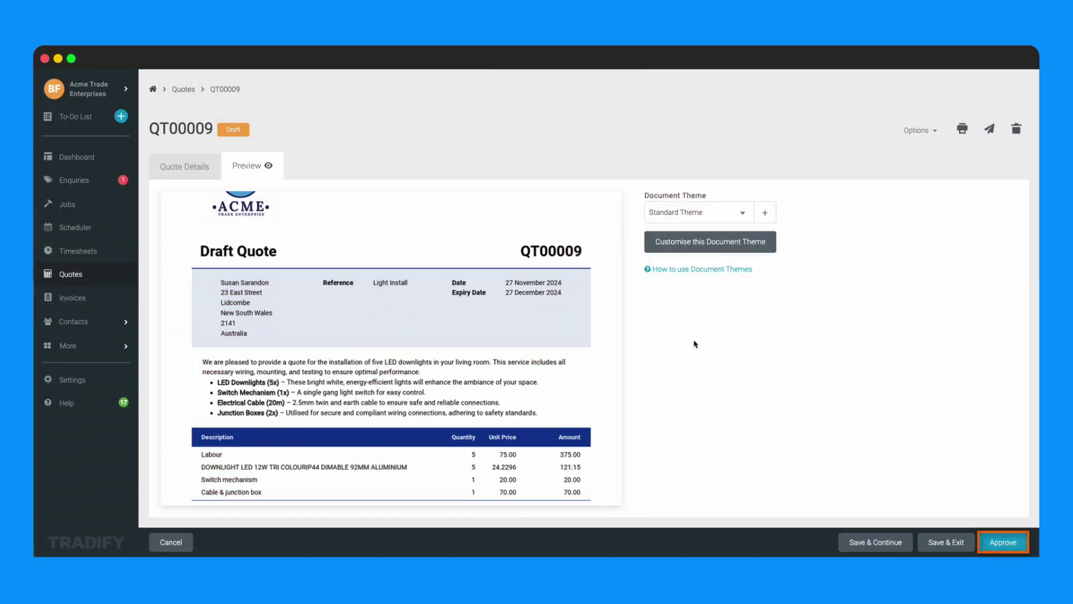
click(999, 541)
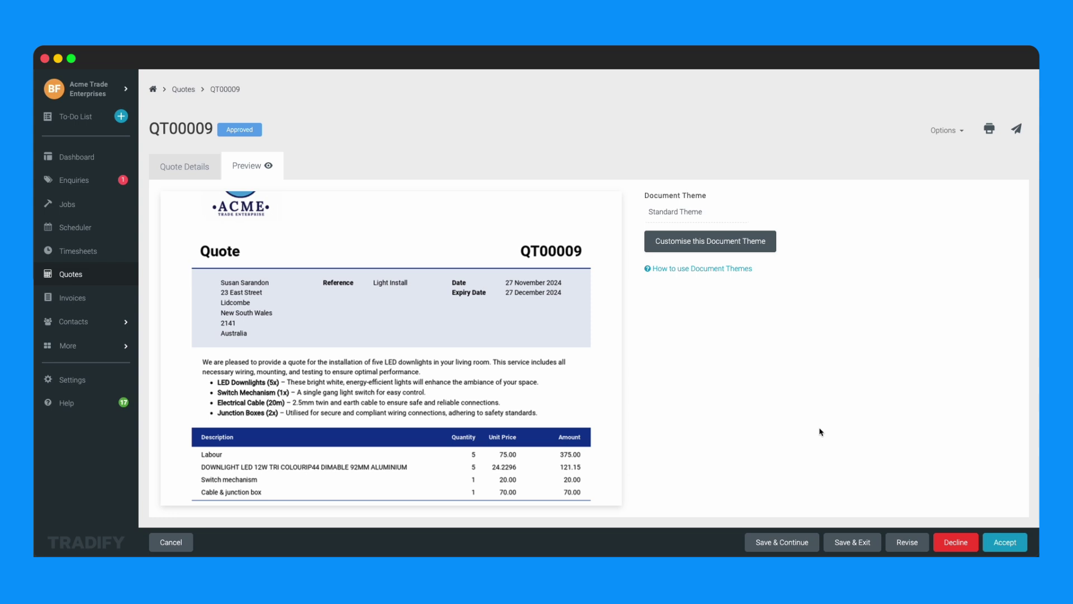
click(1016, 129)
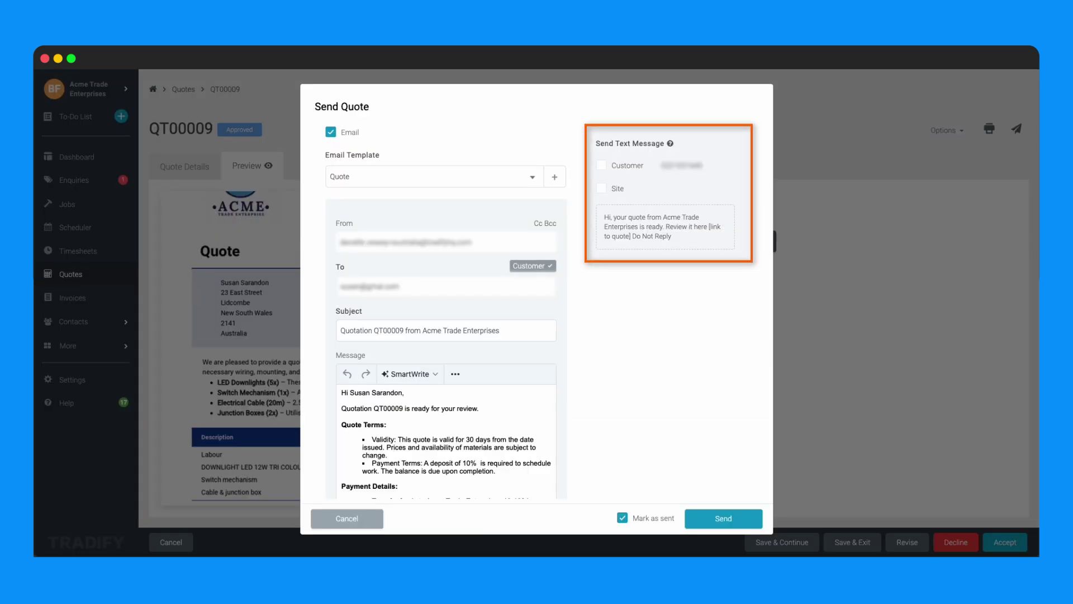
click(601, 165)
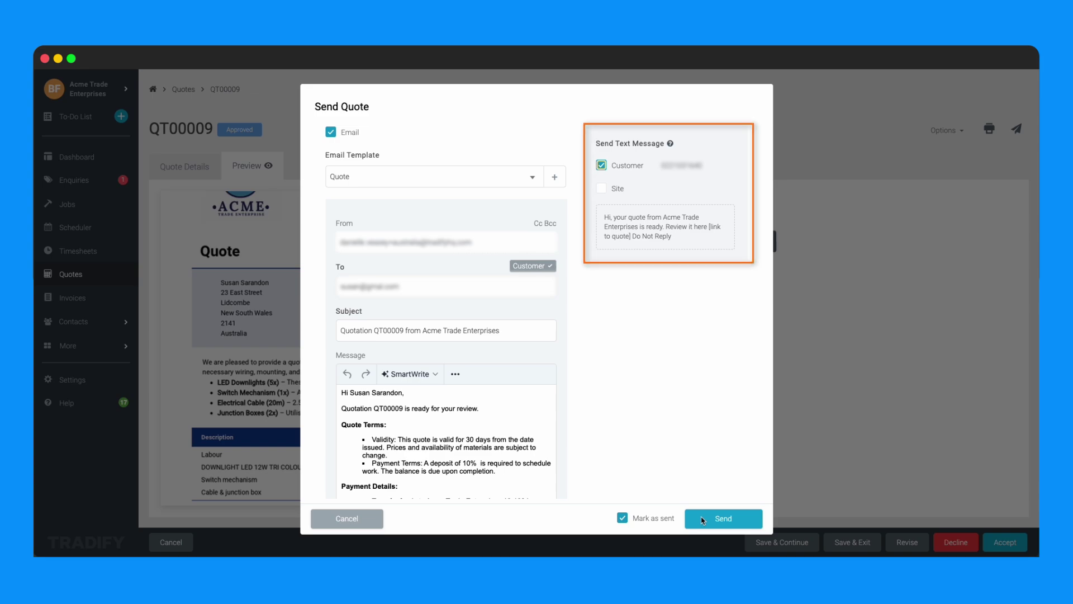
click(703, 519)
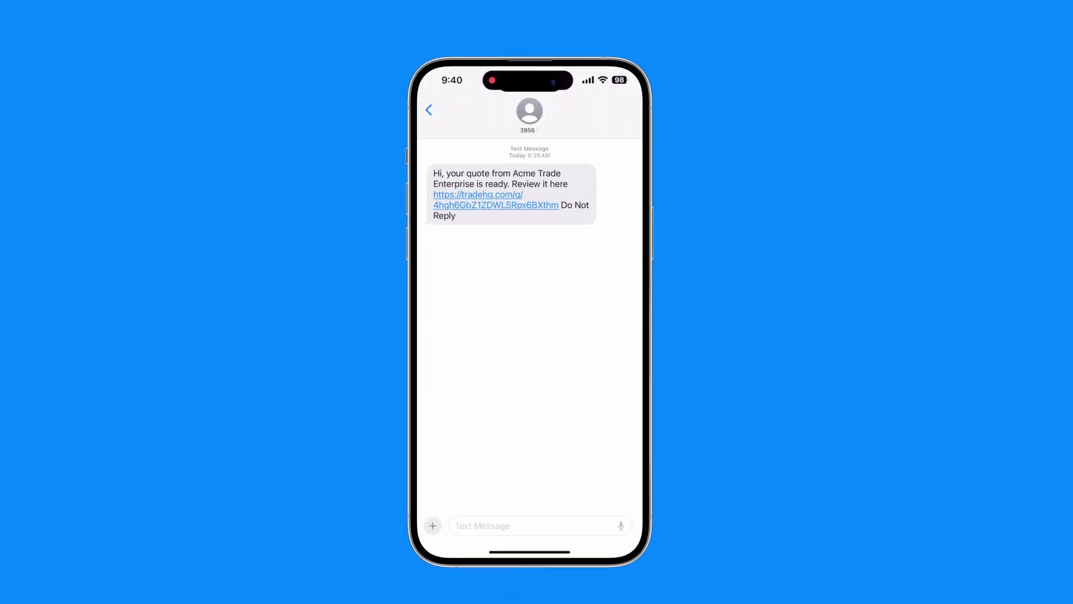
Open the quote link in the customer's text message, and view the quote from the email in the mail inbox
click(496, 200)
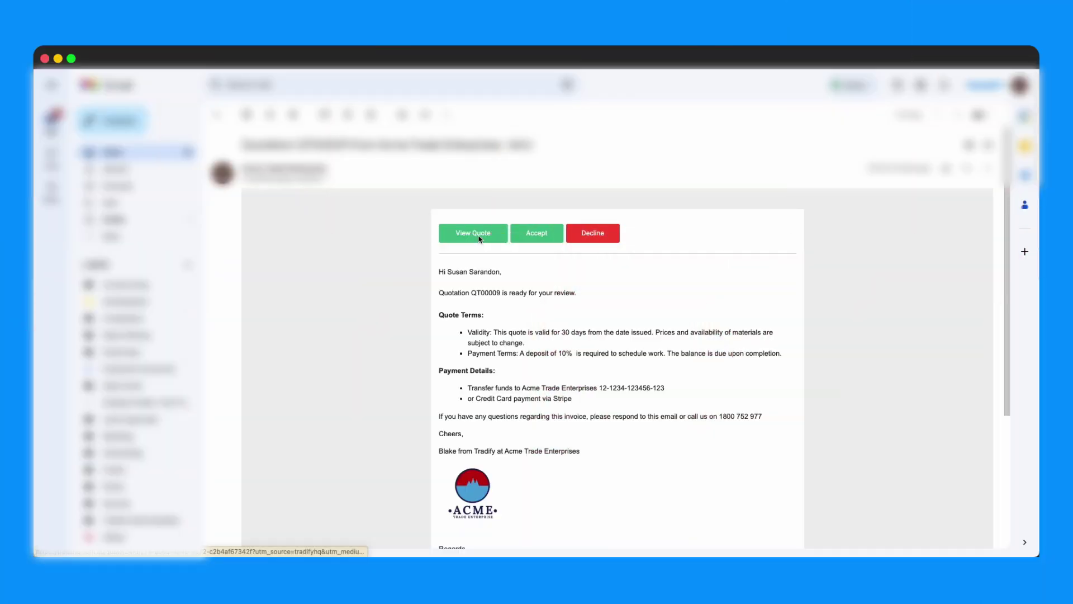
click(474, 233)
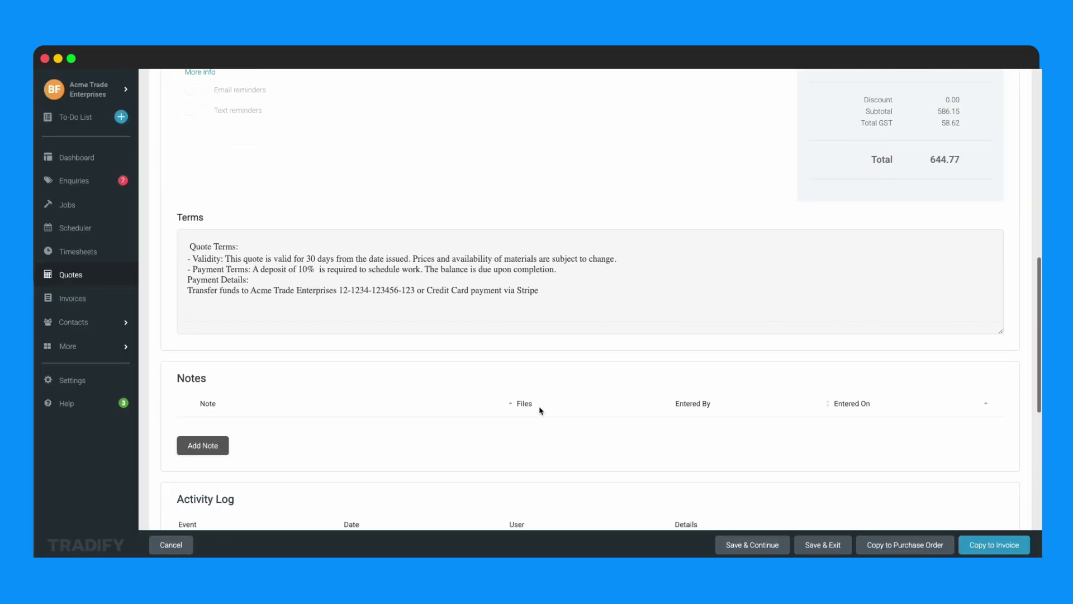
Examine the quote's activity log in Tradify for email delivery and opening events
scroll(540, 410, down, 1)
scroll(540, 410, down, 5)
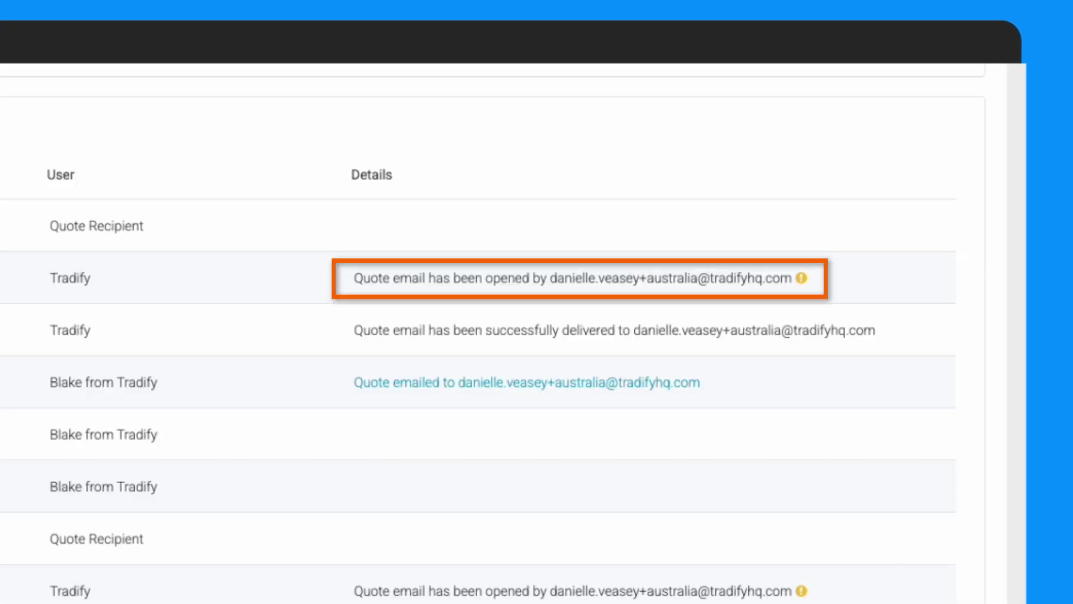
scroll(481, 357, down, 1)
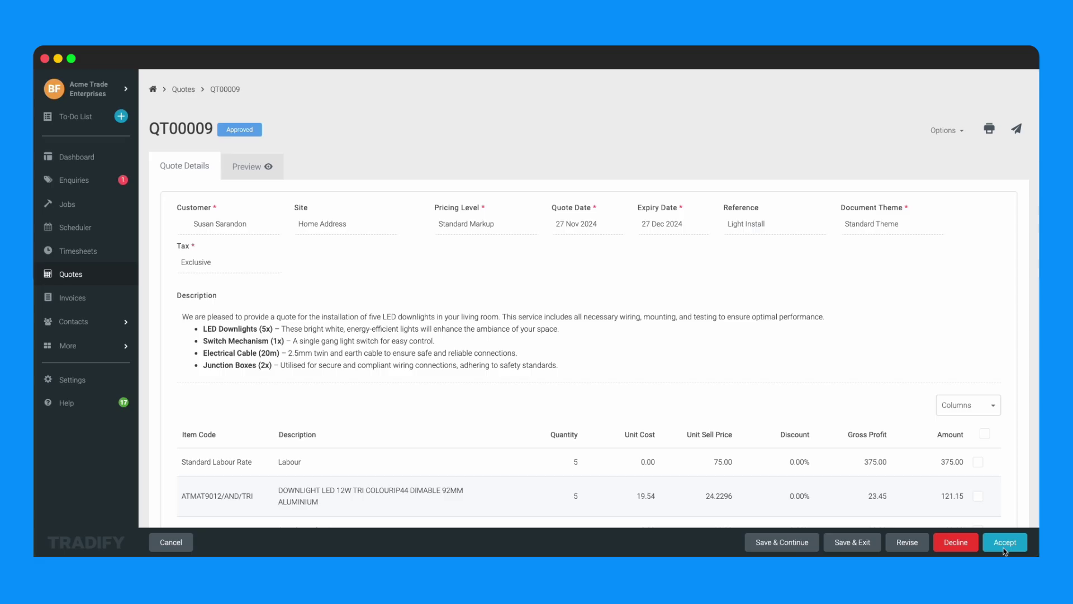
Accept the quote on the customer's behalf and create a job from it
click(1015, 548)
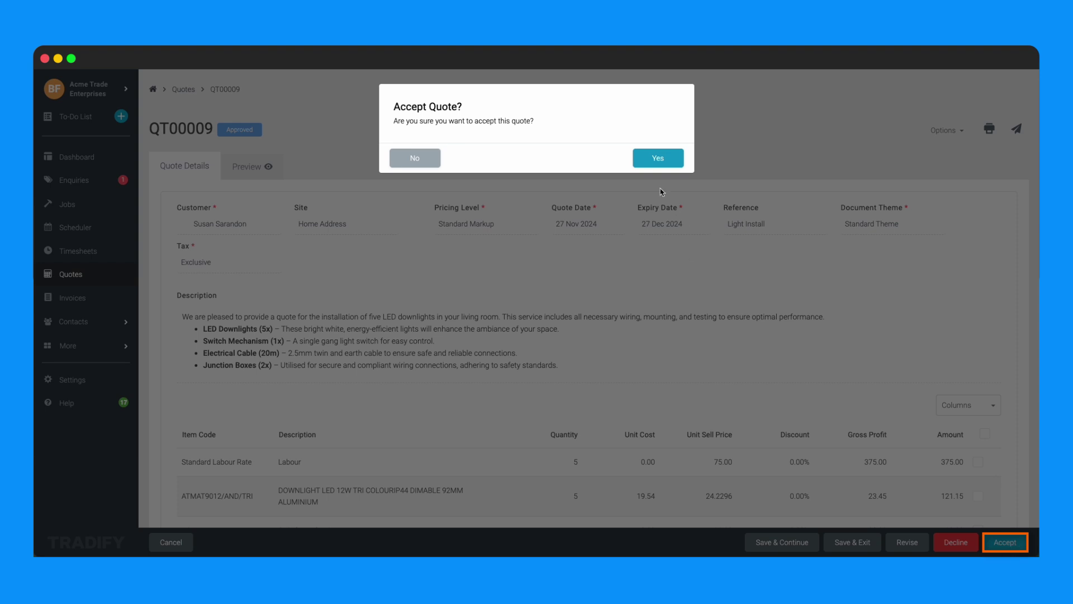
click(658, 159)
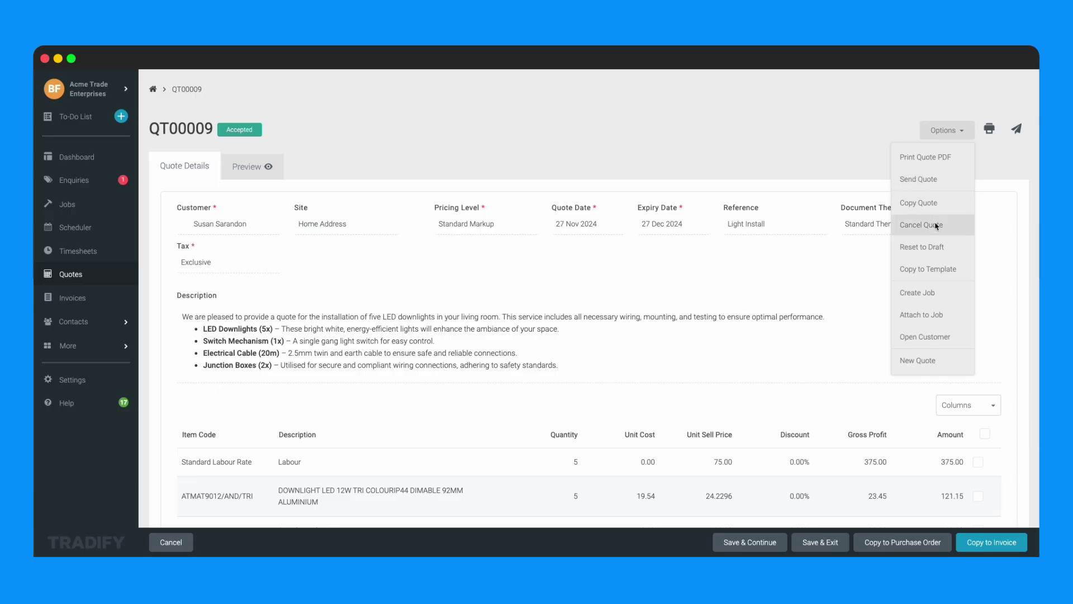
click(924, 292)
scroll(641, 427, down, 3)
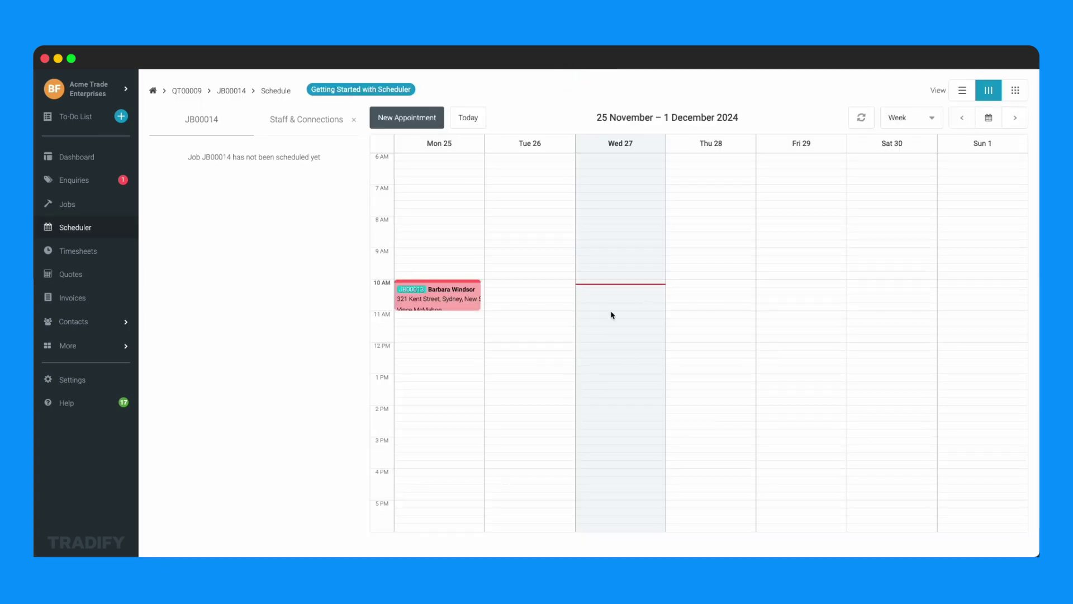
Set up an appointment for the new job on 27 Nov 2024 from 7:00 AM to 12:00 PM and start adding staff
click(618, 192)
click(454, 199)
click(455, 314)
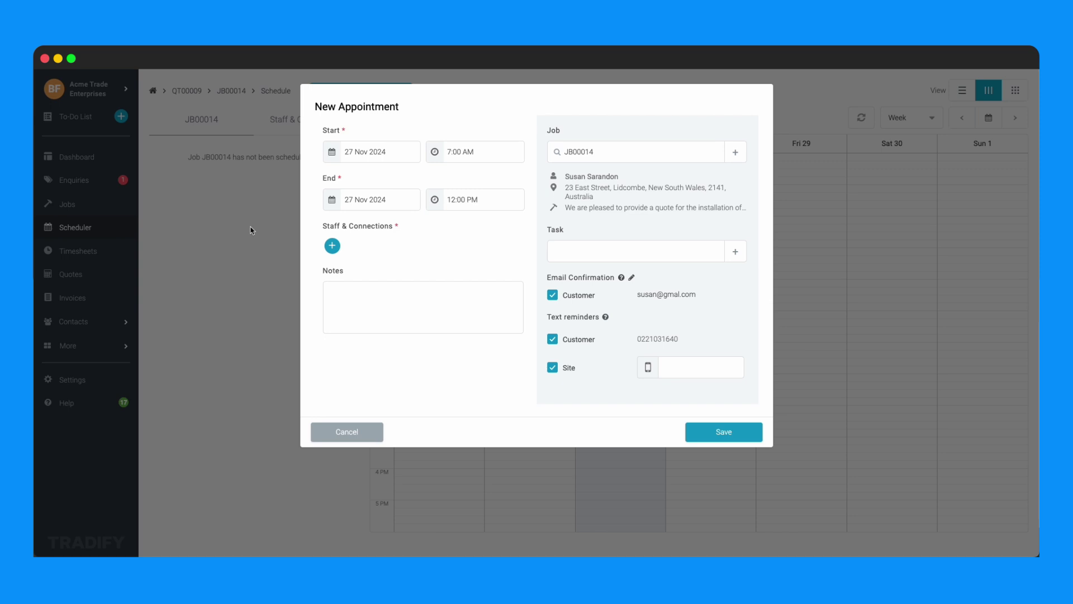
click(332, 245)
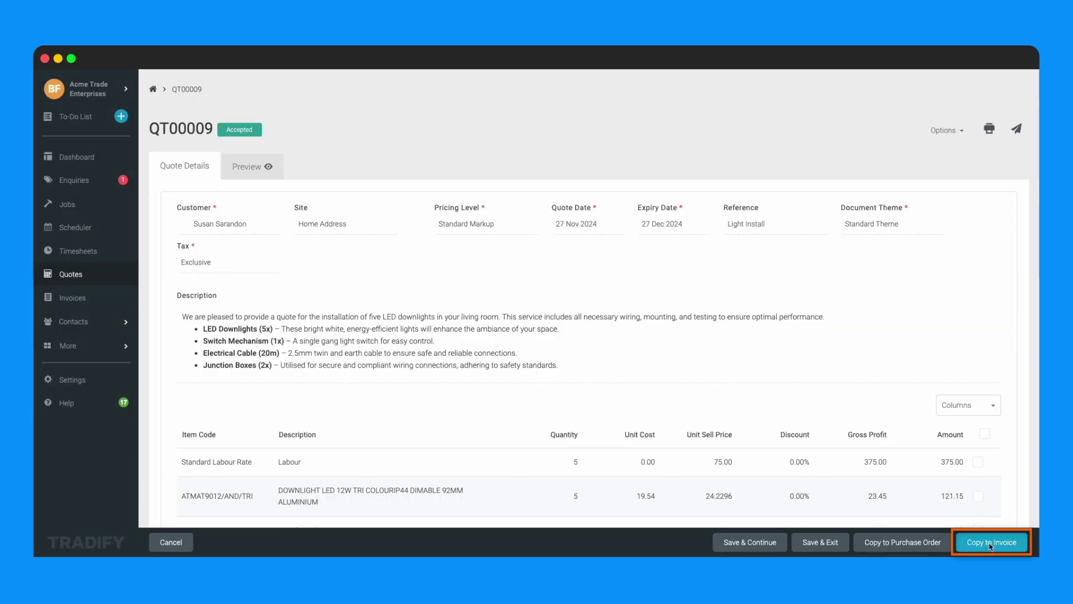
Examine the invoice types offered when copying the quote to an invoice, and cancel the new invoice
click(990, 547)
click(465, 174)
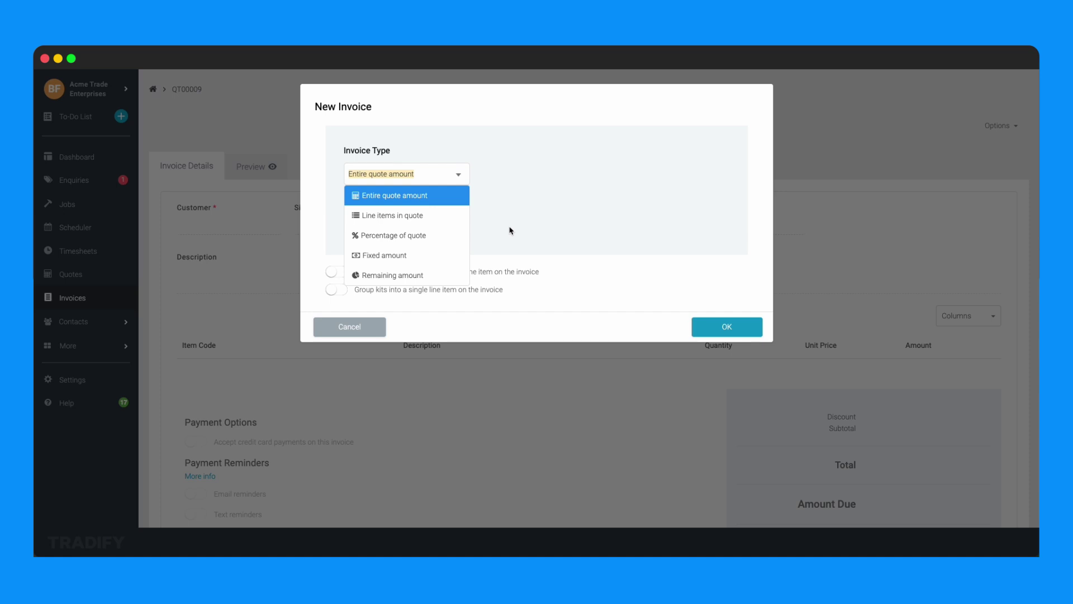
click(367, 328)
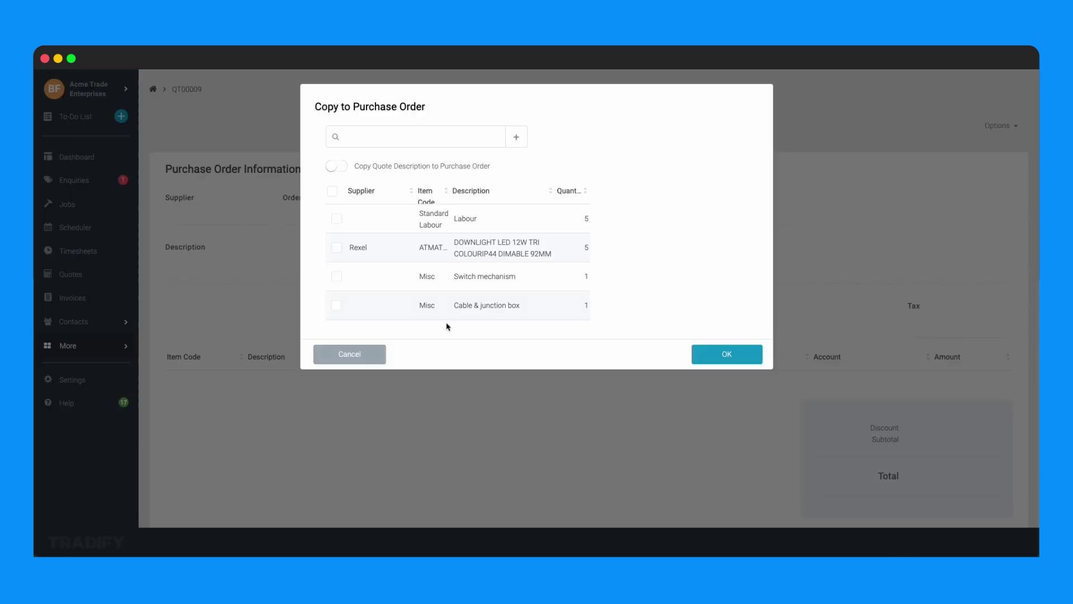
Select the Rexel downlight line item for copying from the quote to a purchase order
click(337, 247)
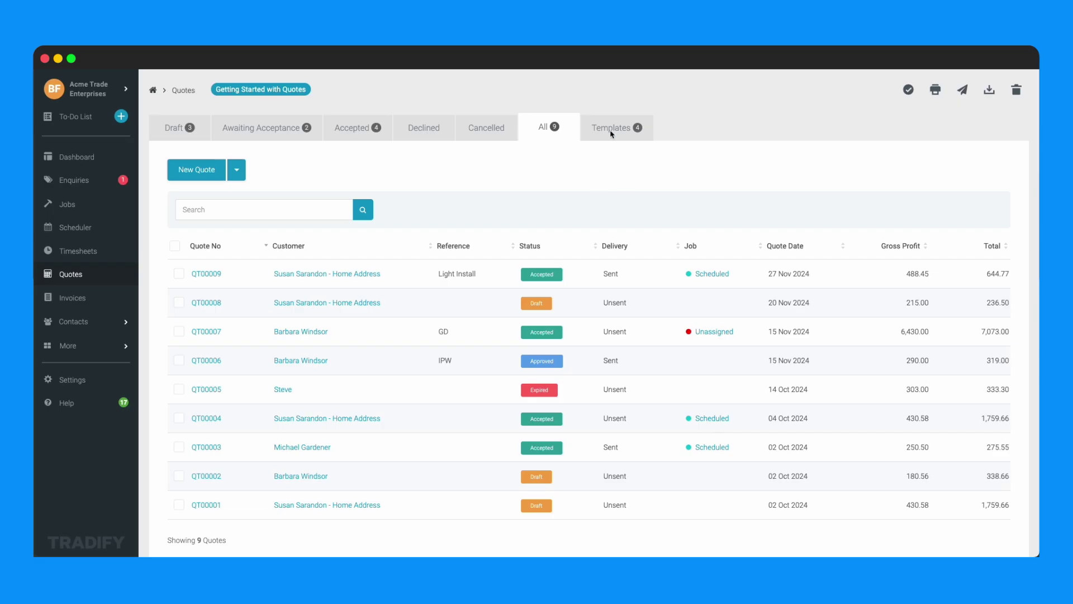
Open the quote templates and put the quote's home voltage monitoring system line into an optional section named "Optional extras"
click(611, 130)
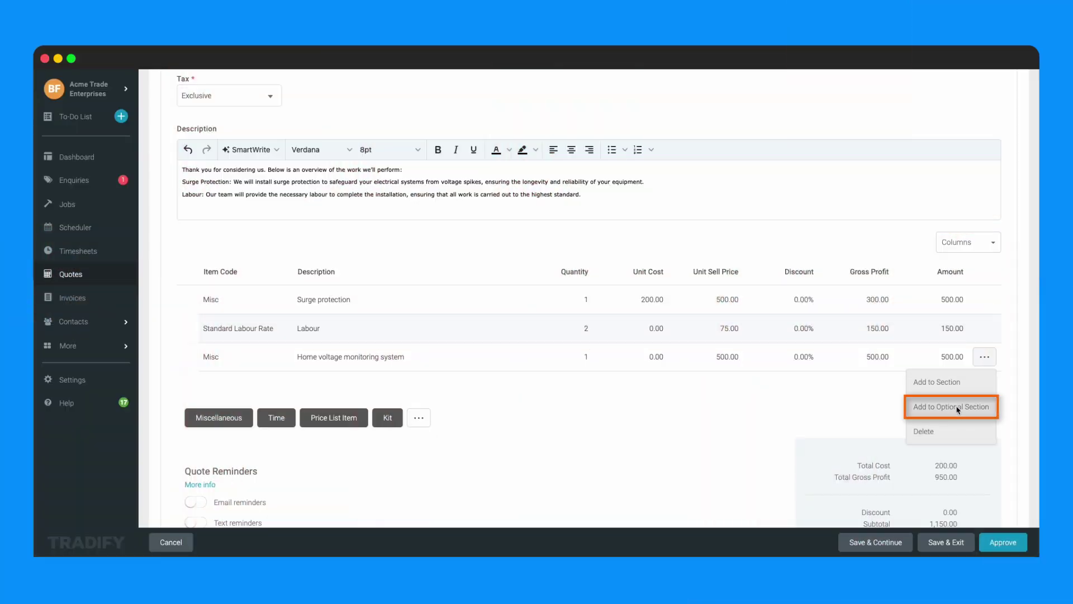
click(958, 410)
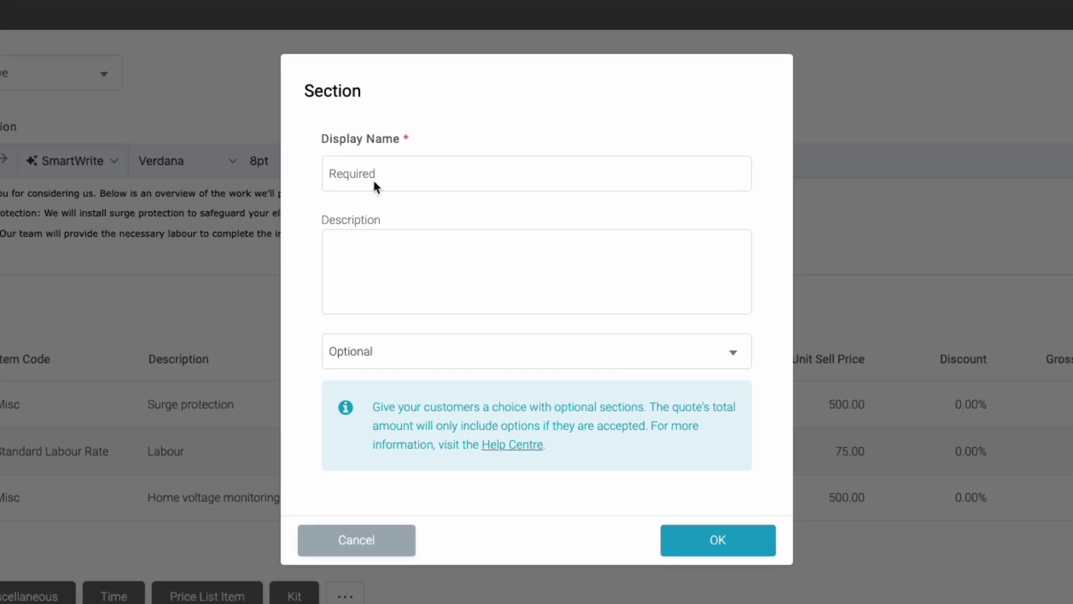
text(Optional extras)
click(719, 540)
Review the draft quote with its optional section in the document preview
scroll(475, 395, down, 2)
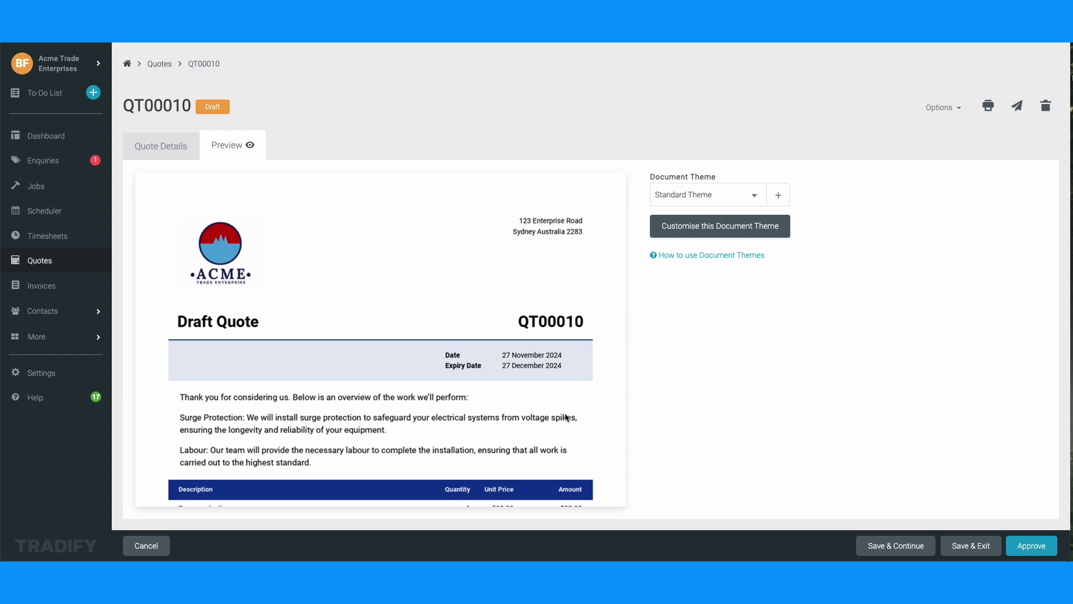
scroll(566, 420, down, 5)
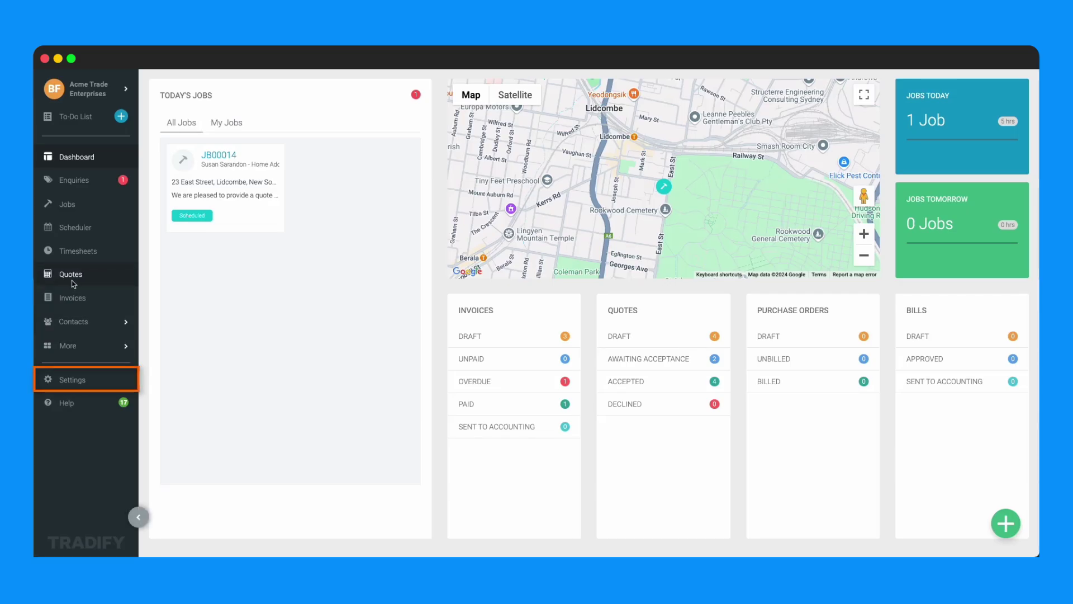
In the quote settings, extend the customer reminder message with "If you have any questions or concerns please don't hesitate to reach out." and save
click(74, 379)
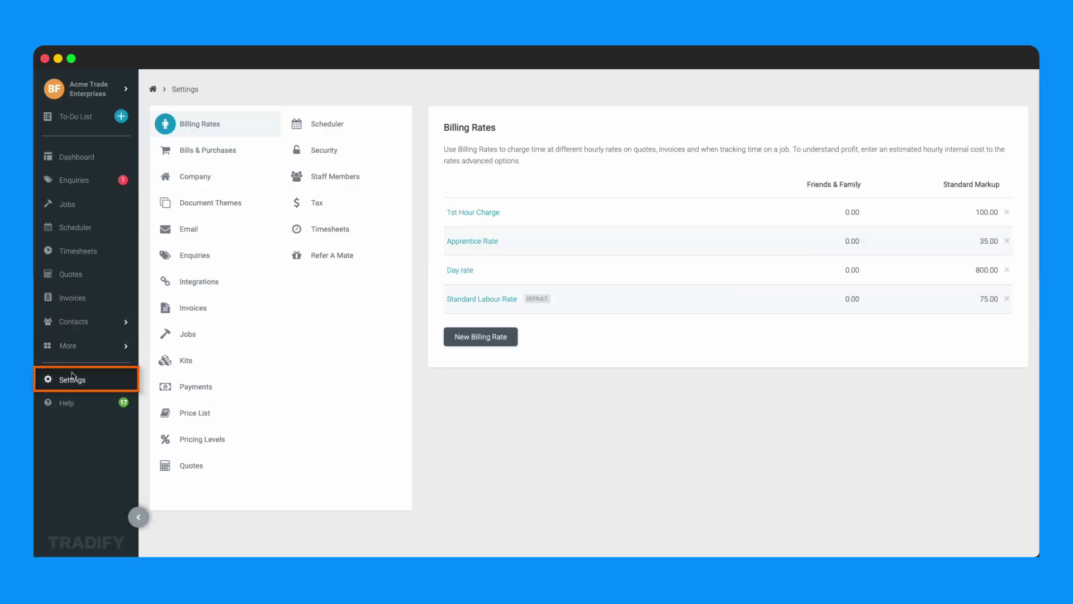
click(192, 461)
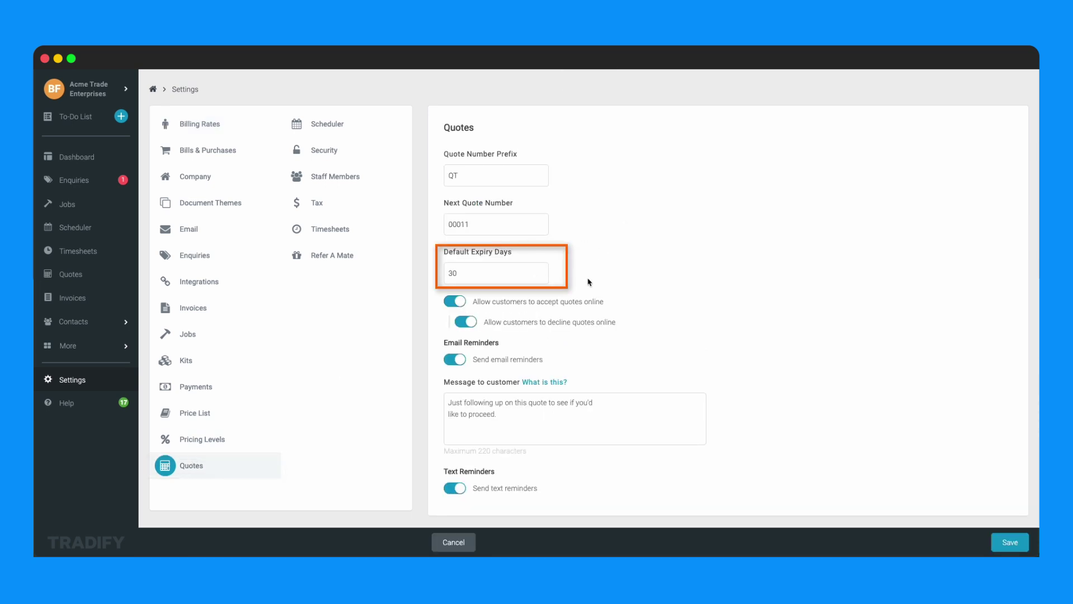
scroll(554, 397, down, 1)
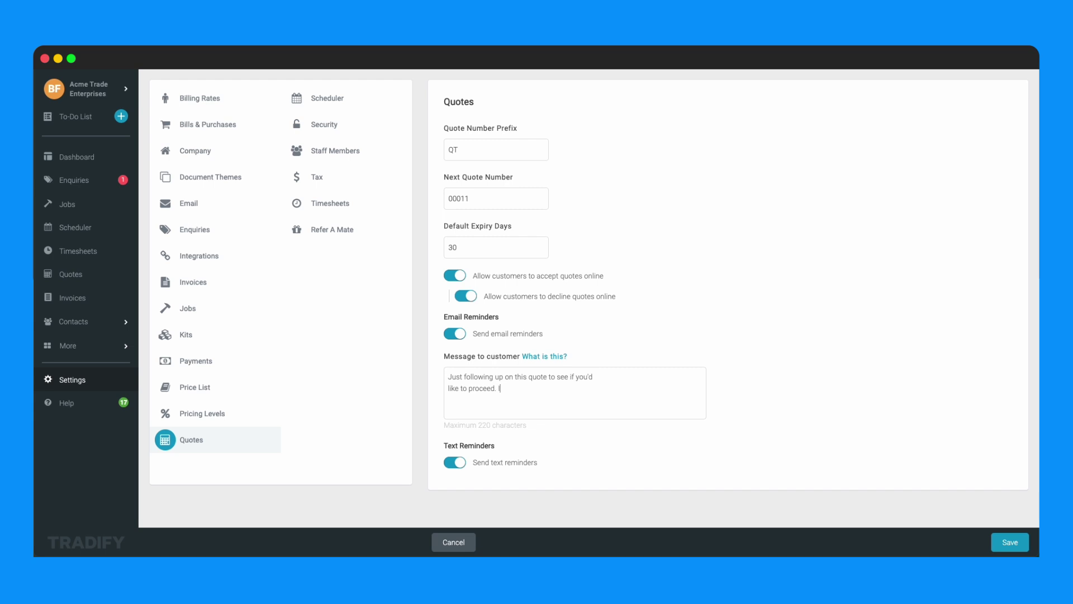
text(ave any quest)
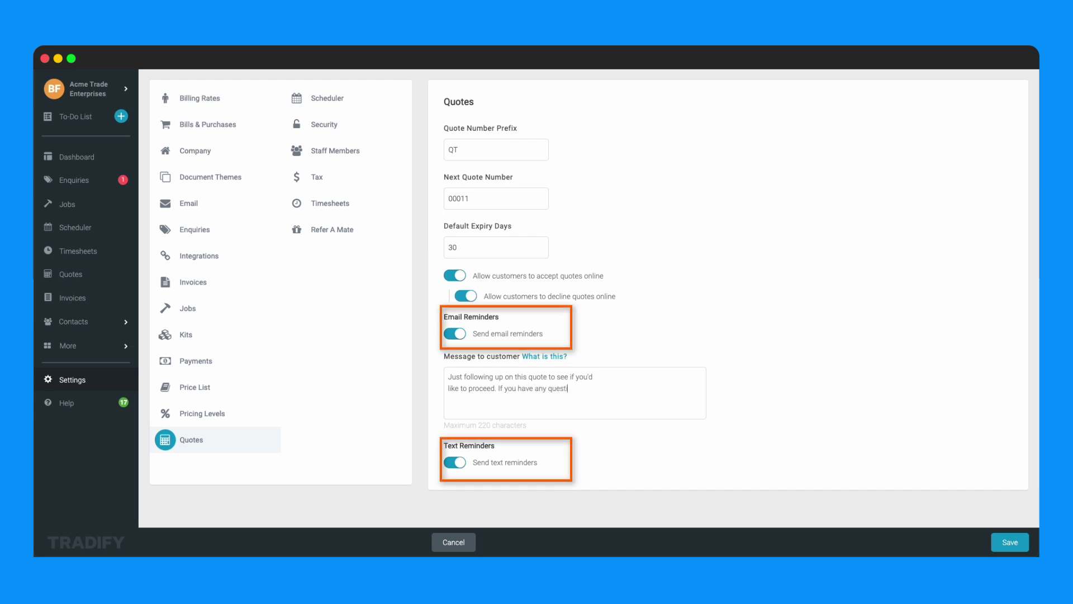
text(ions or concerns please don)
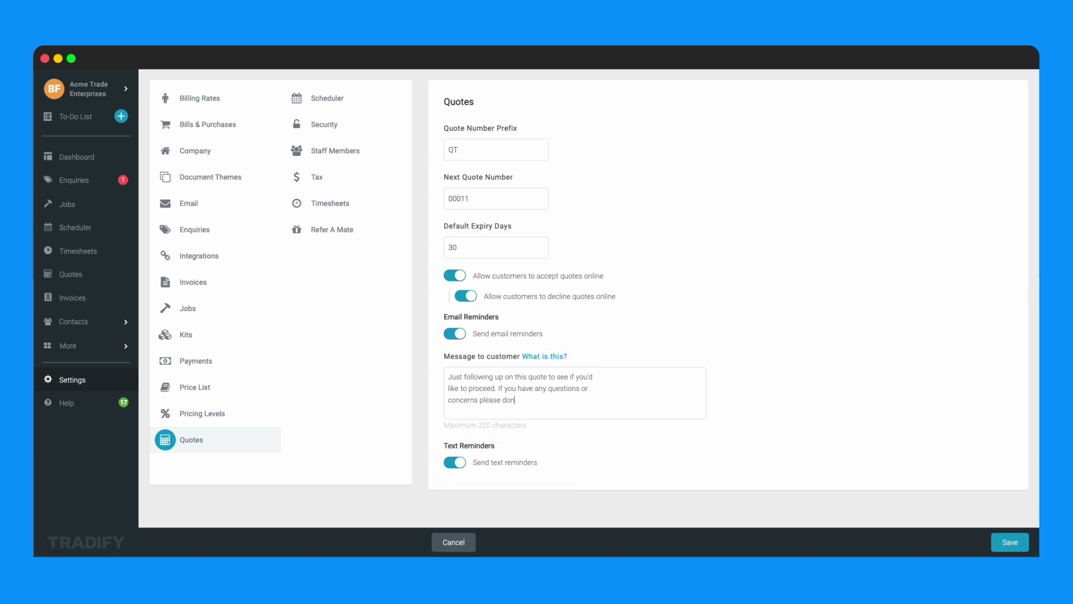
text('t hesitate to reach out.)
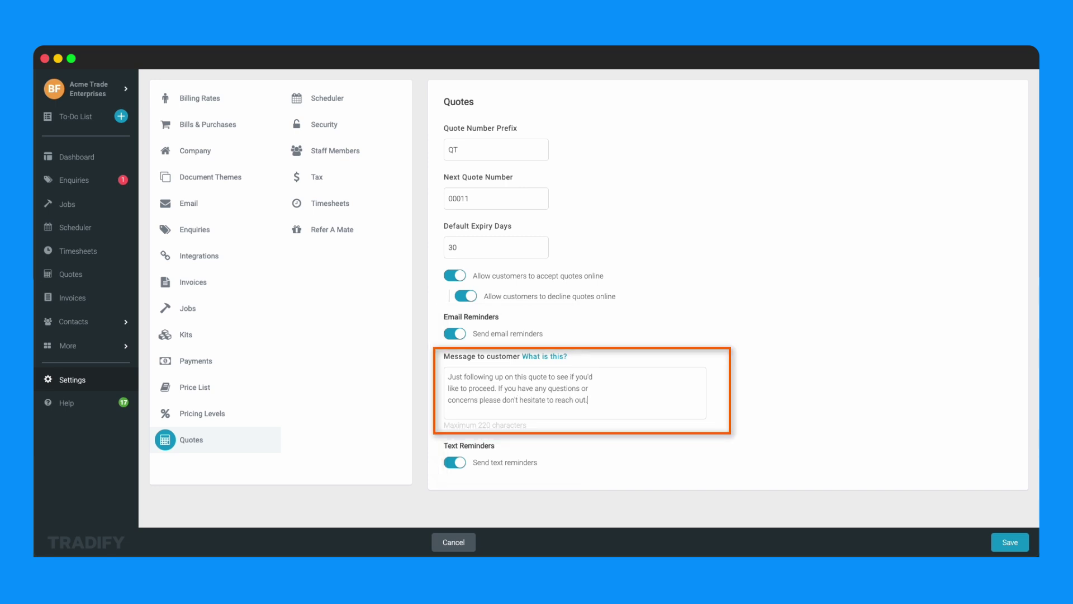
click(1014, 542)
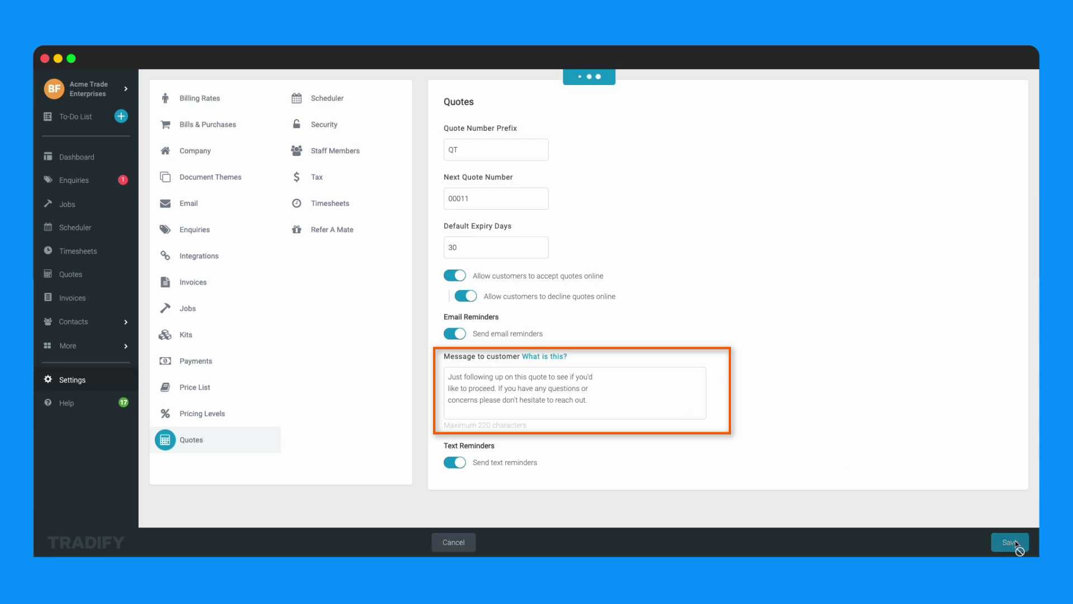